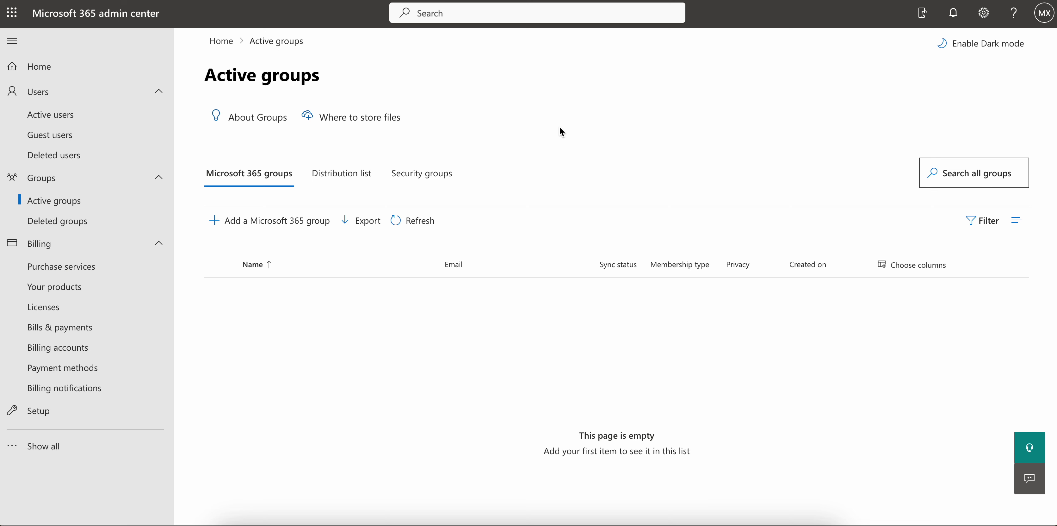
Check the account menu, then go to Users > Active users to see the single Intune-licensed user
{"action": "left_click", "coordinate": [1044, 12]}
{"action": "left_click", "coordinate": [790, 100]}
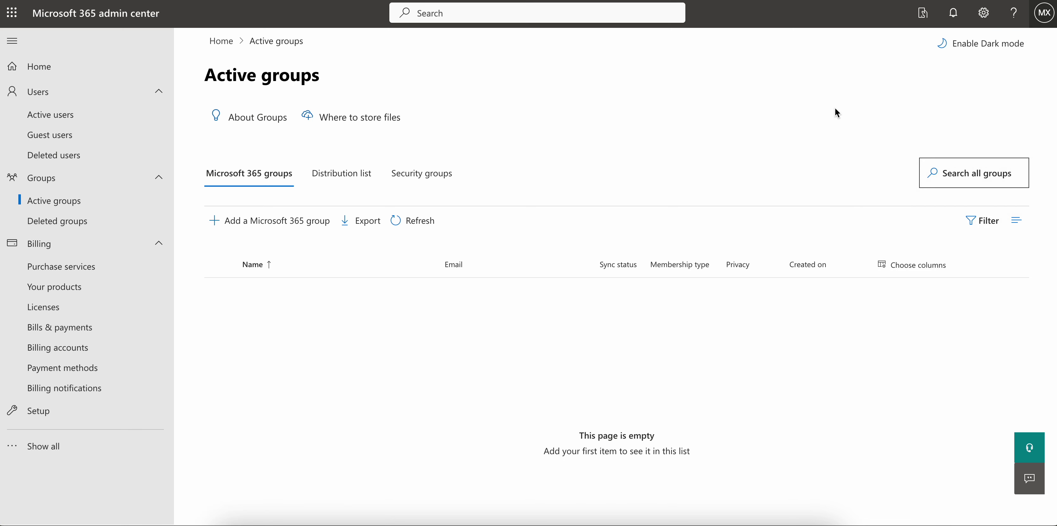
{"action": "left_click", "coordinate": [101, 111]}
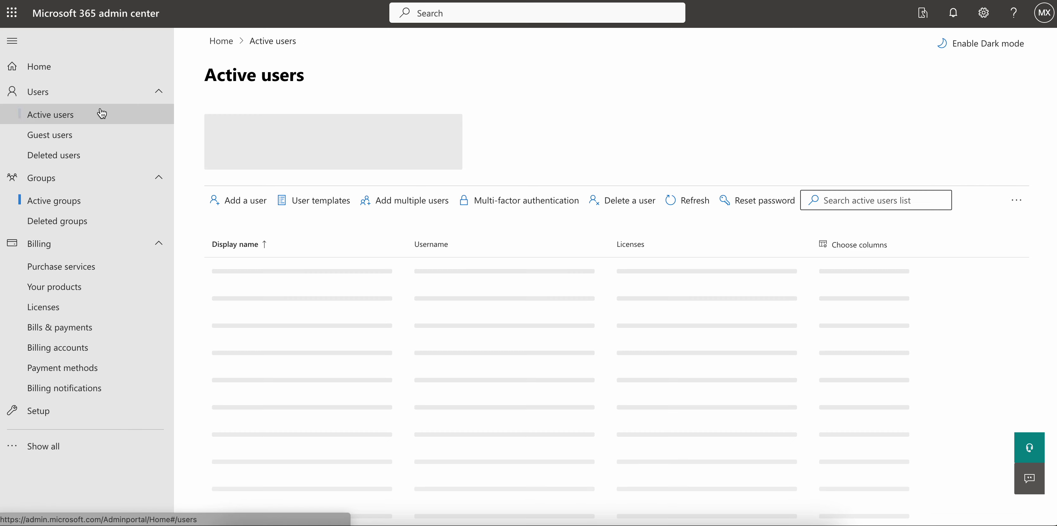
{"action": "left_click", "coordinate": [93, 68]}
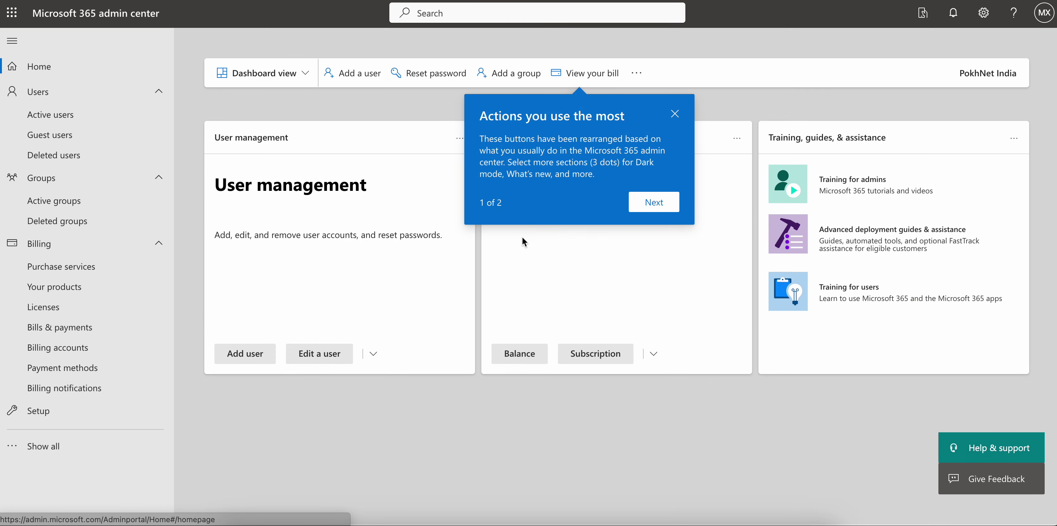
{"action": "left_click", "coordinate": [674, 114]}
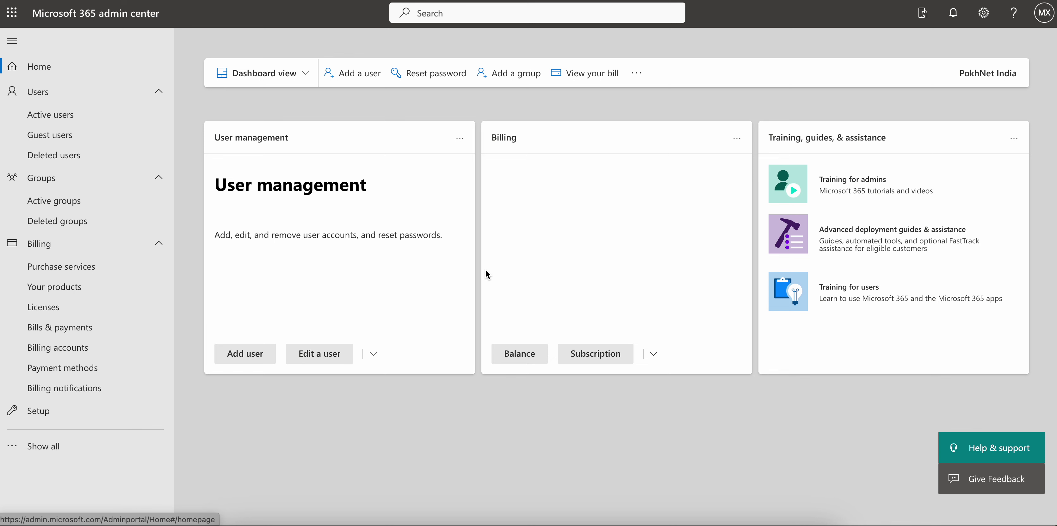
{"action": "left_click", "coordinate": [81, 115]}
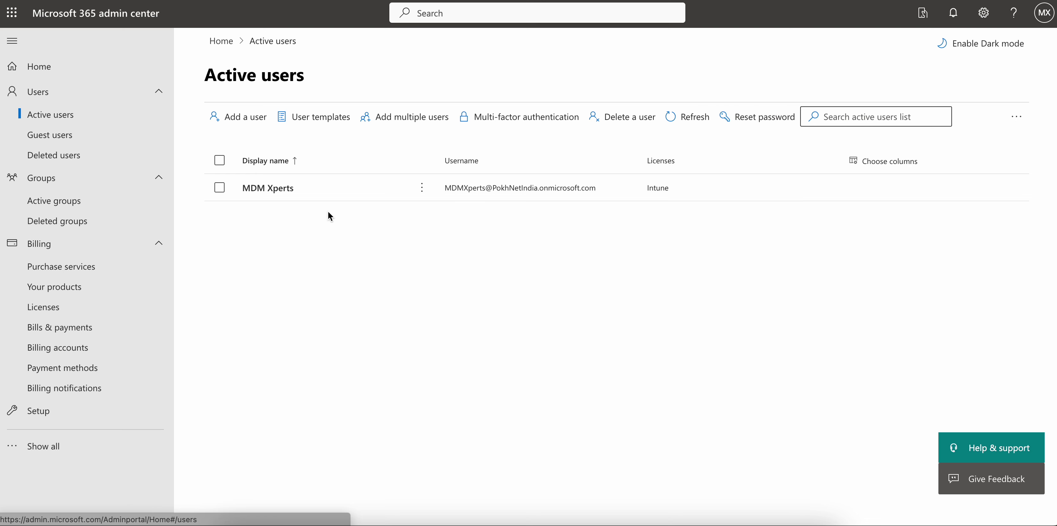
Select and deselect the only user, open the Add a user form, then cancel it
{"action": "left_click", "coordinate": [220, 187]}
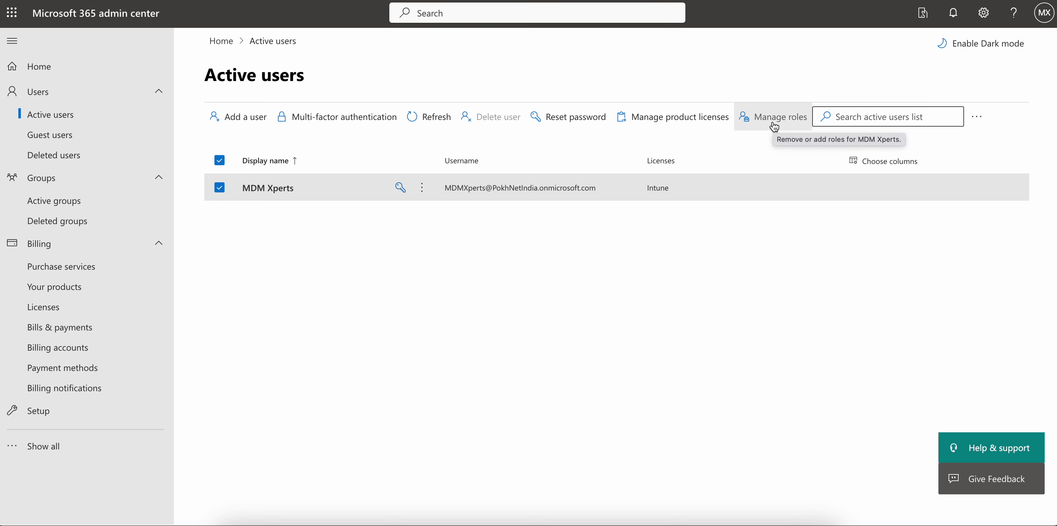
{"action": "left_click", "coordinate": [221, 189]}
{"action": "left_click", "coordinate": [240, 117]}
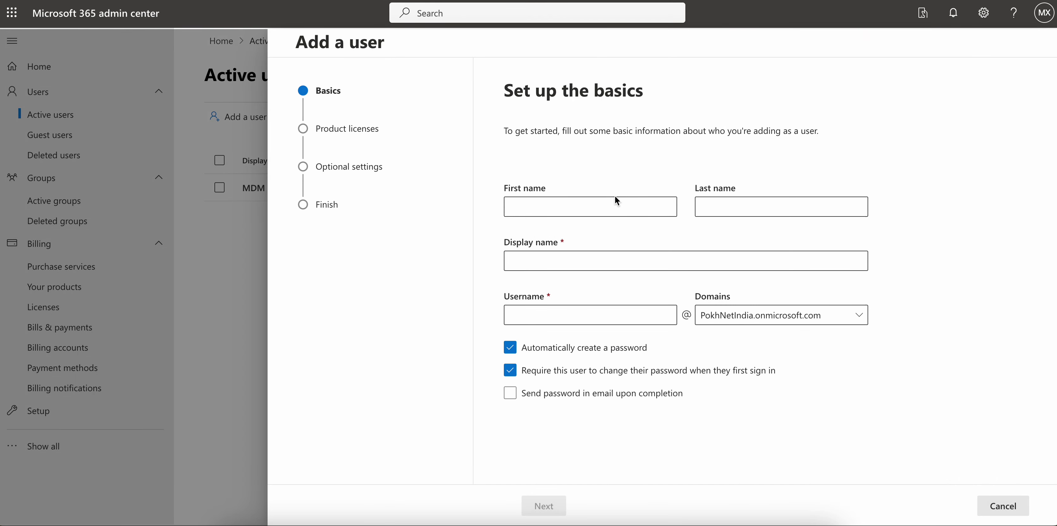
{"action": "left_click", "coordinate": [595, 205]}
{"action": "left_click", "coordinate": [1008, 514]}
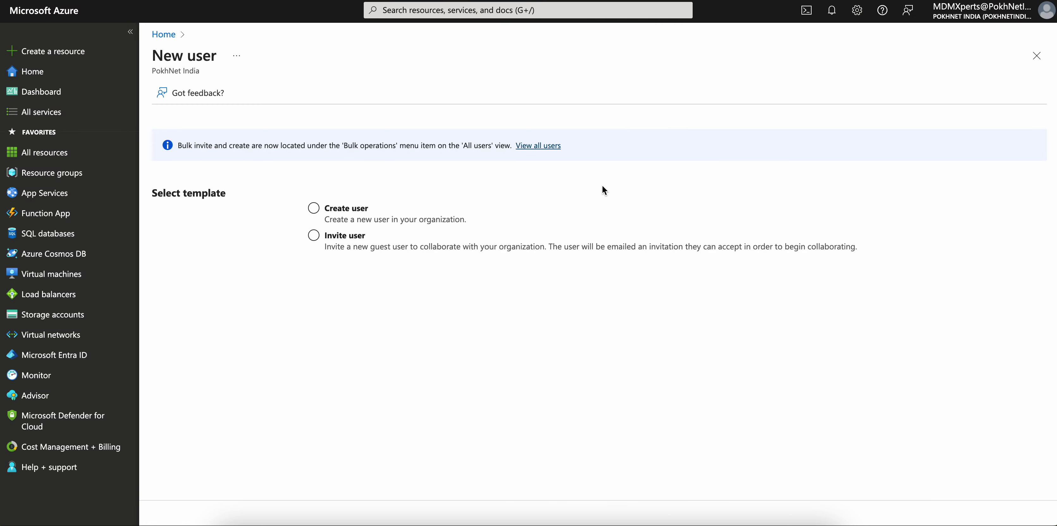
On Azure's New user page, switch from Create user to Invite user and read through the invitation form
{"action": "left_click", "coordinate": [315, 209]}
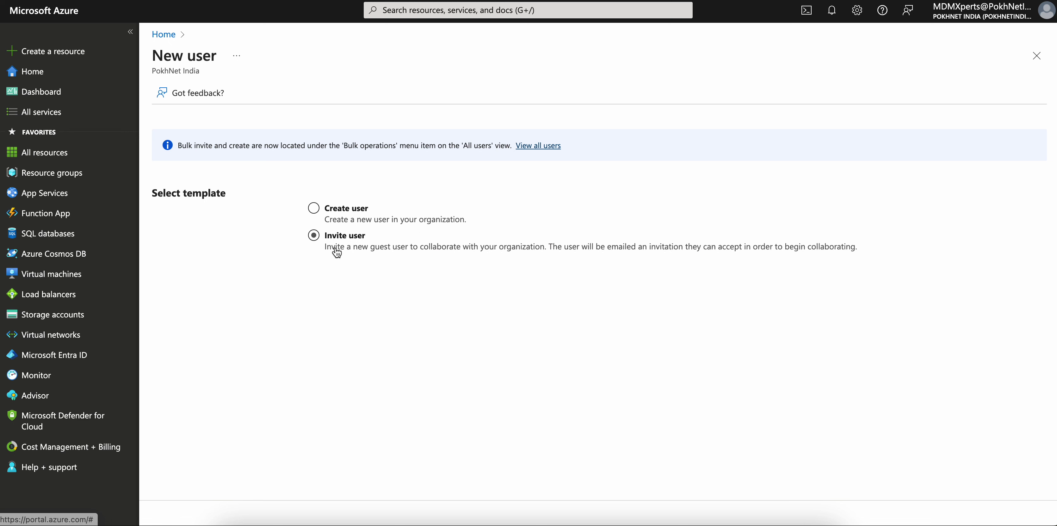
{"action": "left_click", "coordinate": [314, 237]}
{"action": "scroll", "coordinate": [550, 303], "scroll_direction": "down", "scroll_amount": 3}
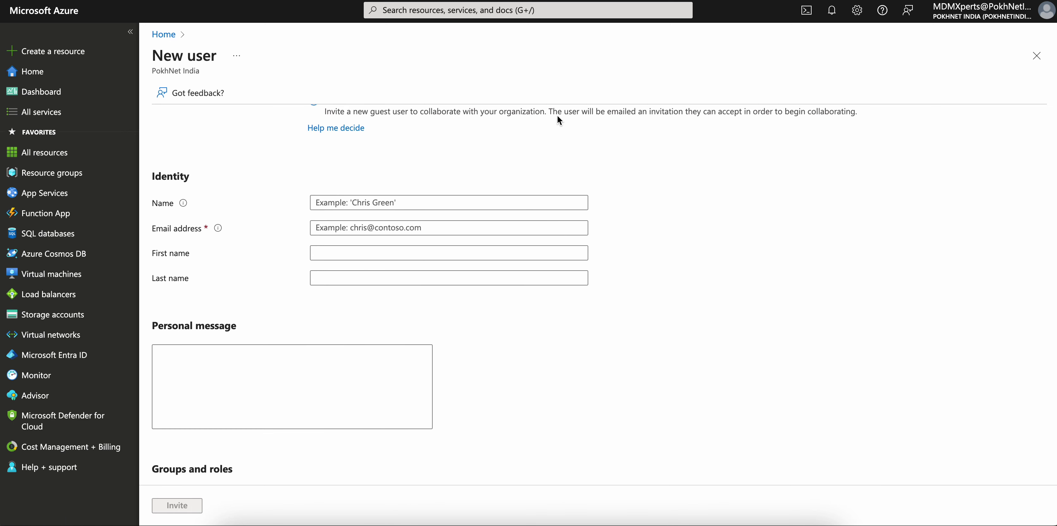
{"action": "left_click_drag", "start_coordinate": [554, 115], "coordinate": [665, 120]}
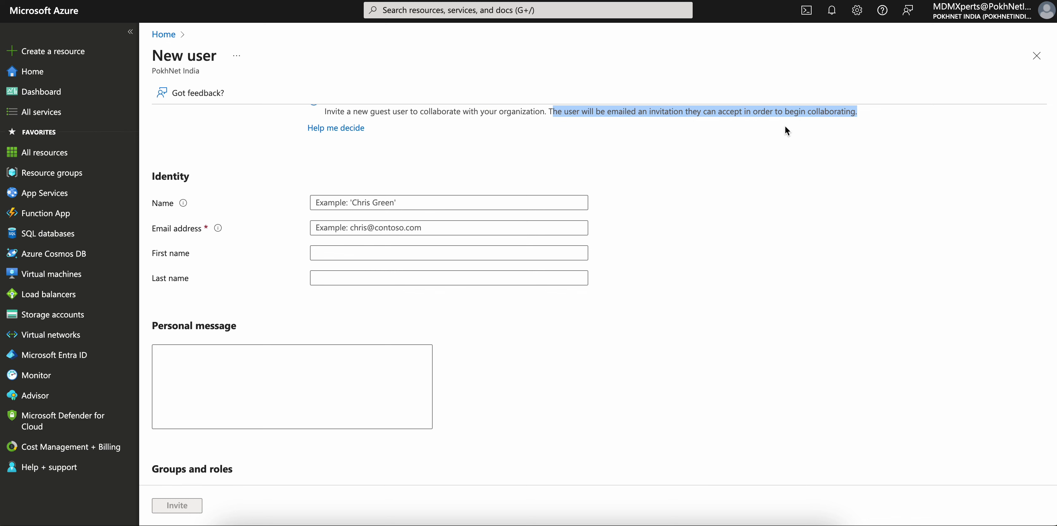
{"action": "scroll", "coordinate": [486, 270], "scroll_direction": "down", "scroll_amount": 5}
{"action": "scroll", "coordinate": [486, 271], "scroll_direction": "down", "scroll_amount": 2}
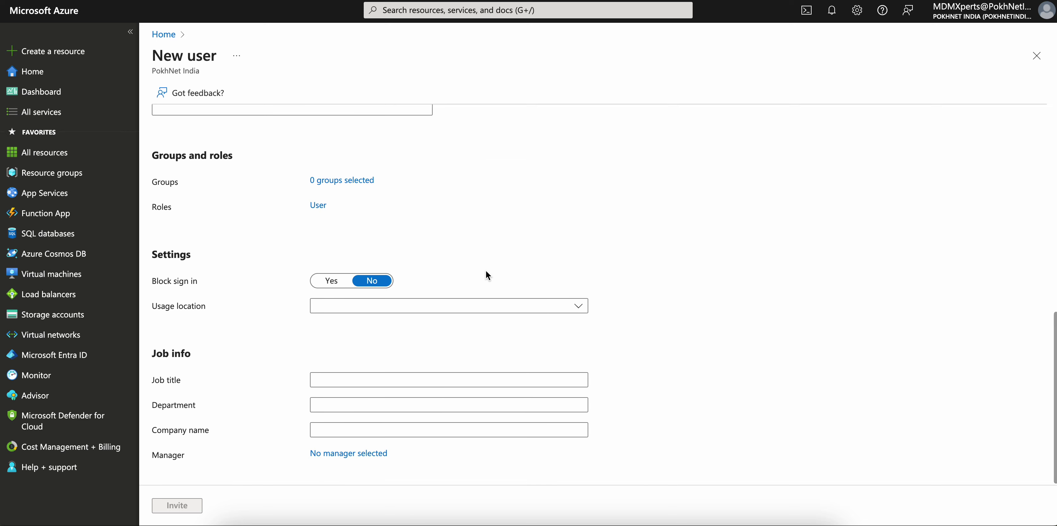
{"action": "scroll", "coordinate": [471, 275], "scroll_direction": "up", "scroll_amount": 7}
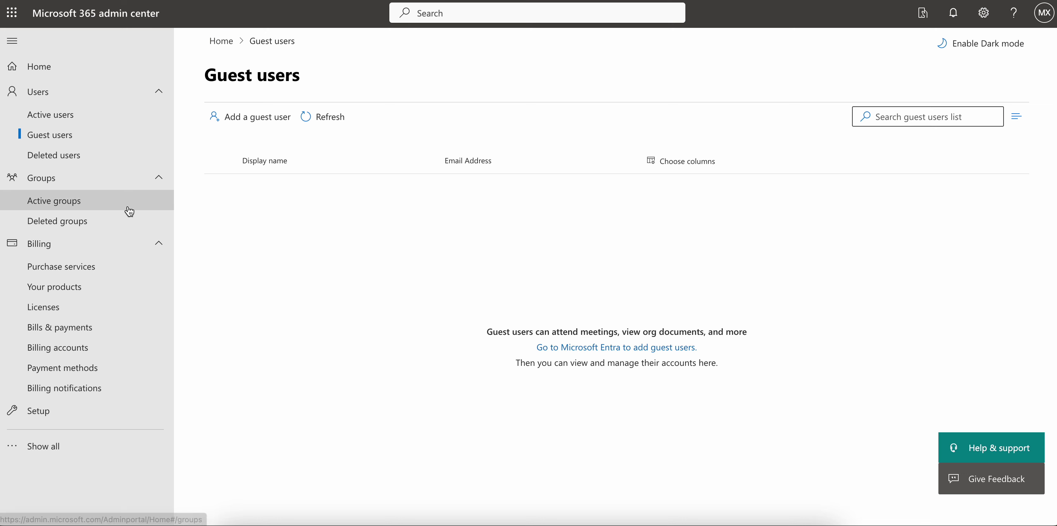
Open Groups > Active groups and read the About groups overview of the group types
{"action": "left_click", "coordinate": [125, 209]}
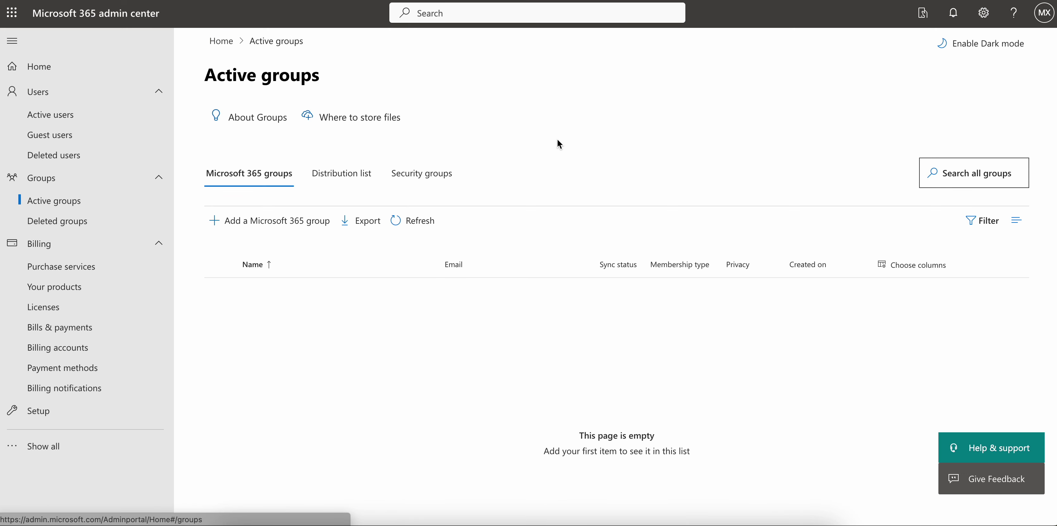
{"action": "left_click", "coordinate": [263, 118]}
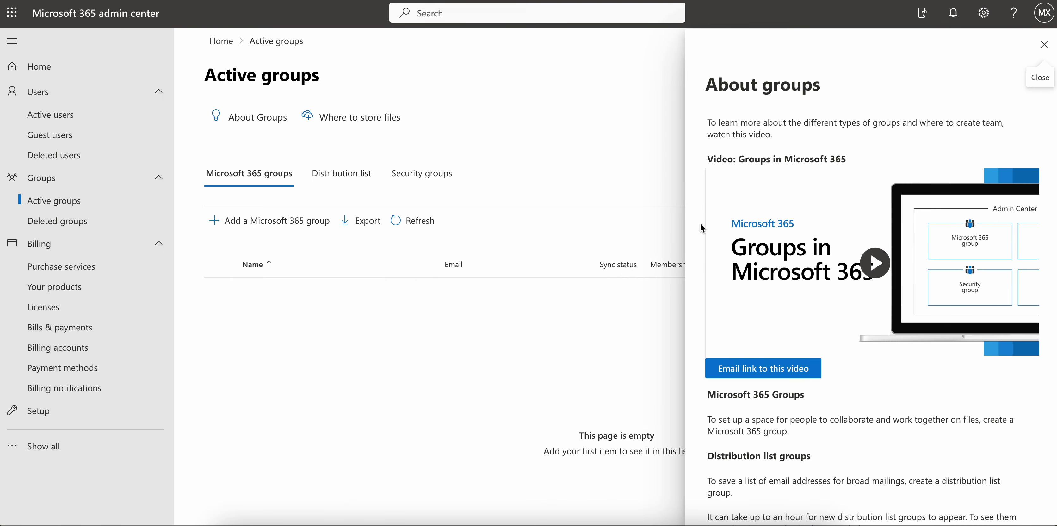
{"action": "scroll", "coordinate": [925, 403], "scroll_direction": "down", "scroll_amount": 2}
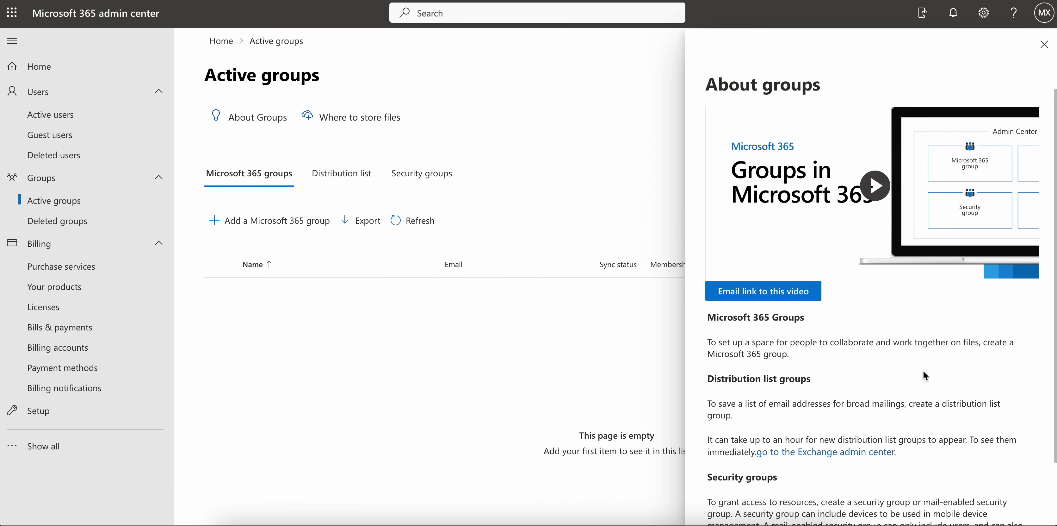
{"action": "scroll", "coordinate": [924, 372], "scroll_direction": "down", "scroll_amount": 2}
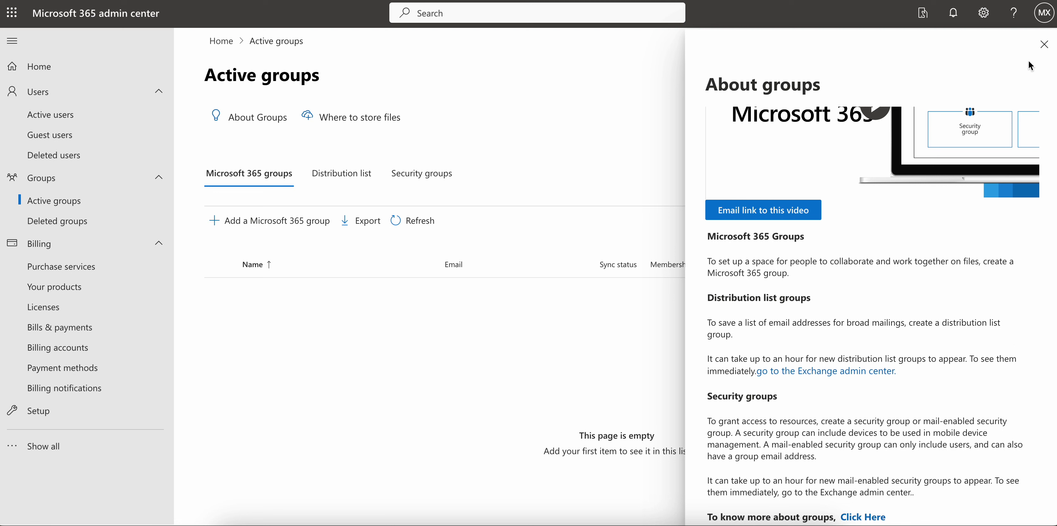
Close the panel and cycle through the Distribution list, Security groups and Microsoft 365 groups tabs
{"action": "left_click", "coordinate": [1044, 44]}
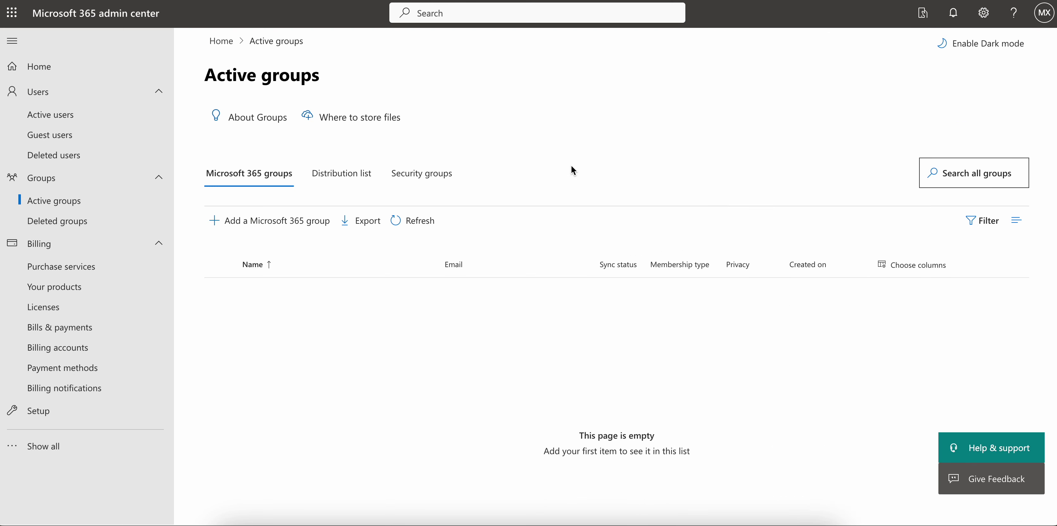
{"action": "left_click", "coordinate": [348, 173]}
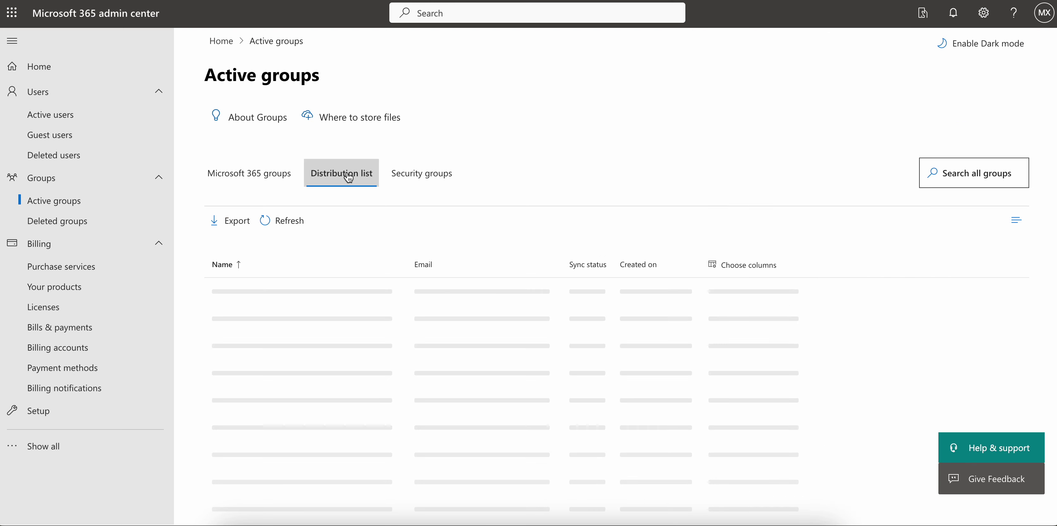
{"action": "left_click", "coordinate": [248, 173]}
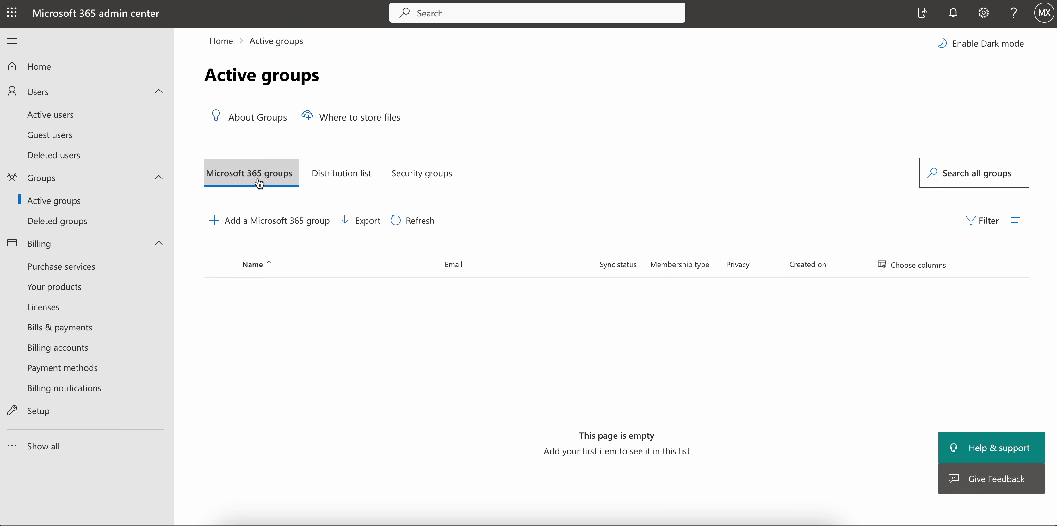
{"action": "left_click", "coordinate": [334, 179]}
{"action": "left_click", "coordinate": [415, 179]}
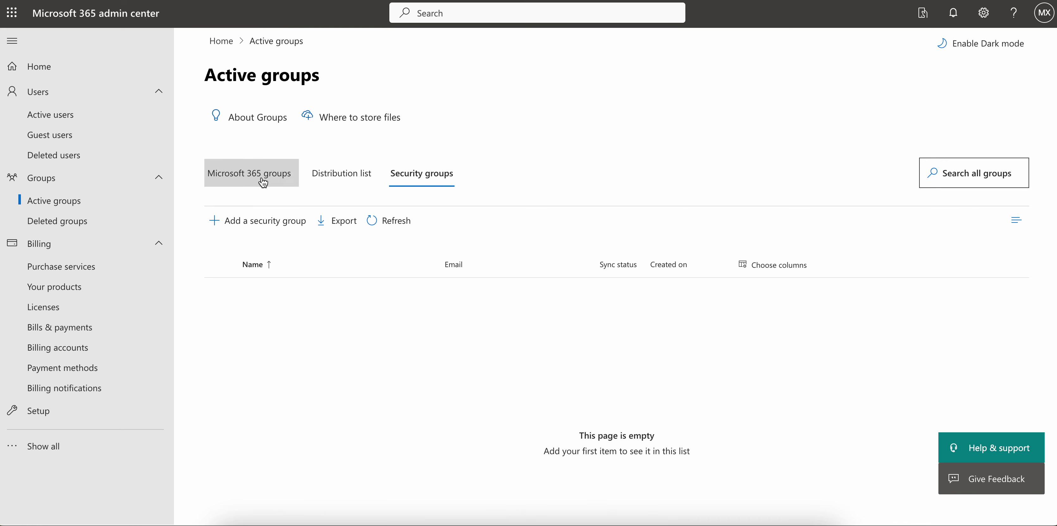
{"action": "left_click", "coordinate": [262, 180]}
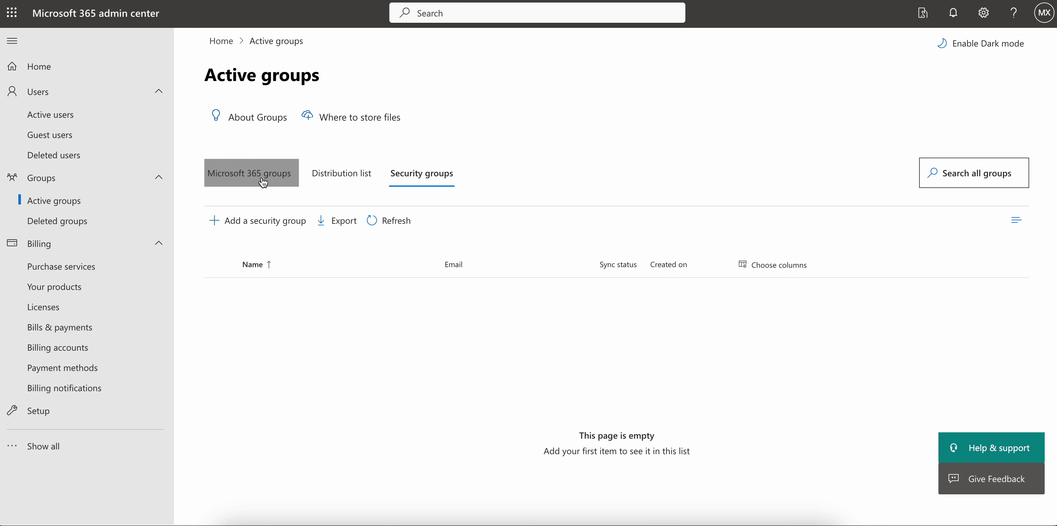
{"action": "left_click", "coordinate": [454, 178]}
{"action": "left_click", "coordinate": [340, 175]}
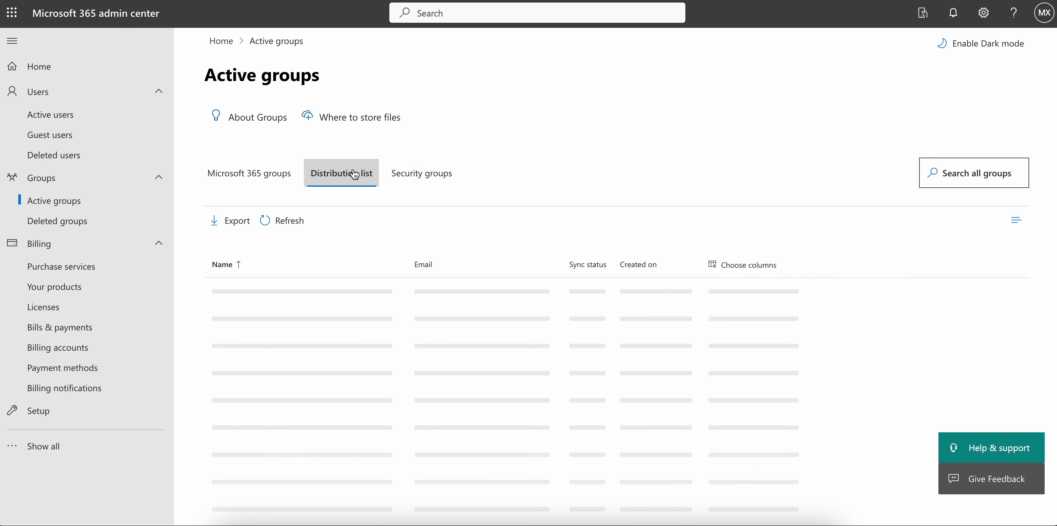
{"action": "left_click", "coordinate": [266, 176]}
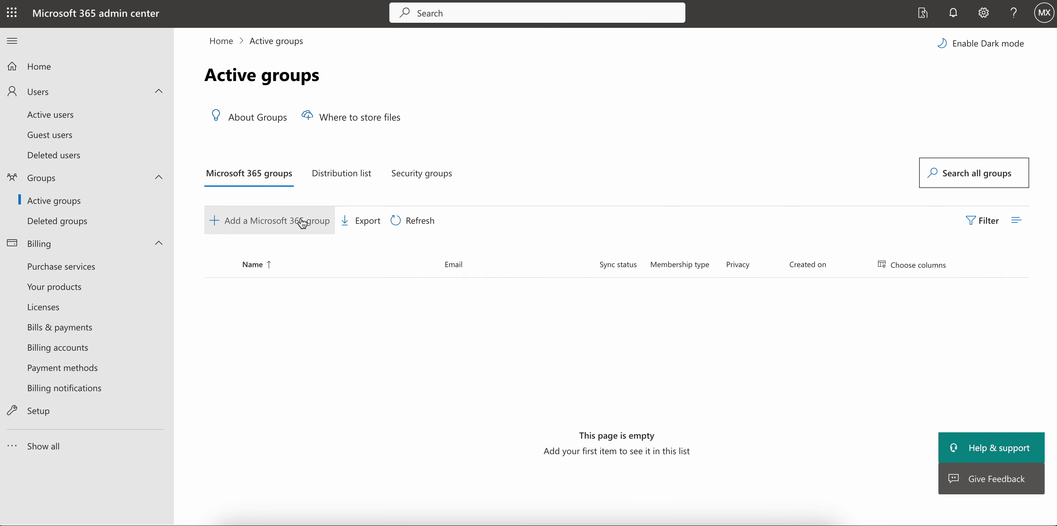
Reopen the About groups panel, skim it, and close it again
{"action": "left_click", "coordinate": [278, 116]}
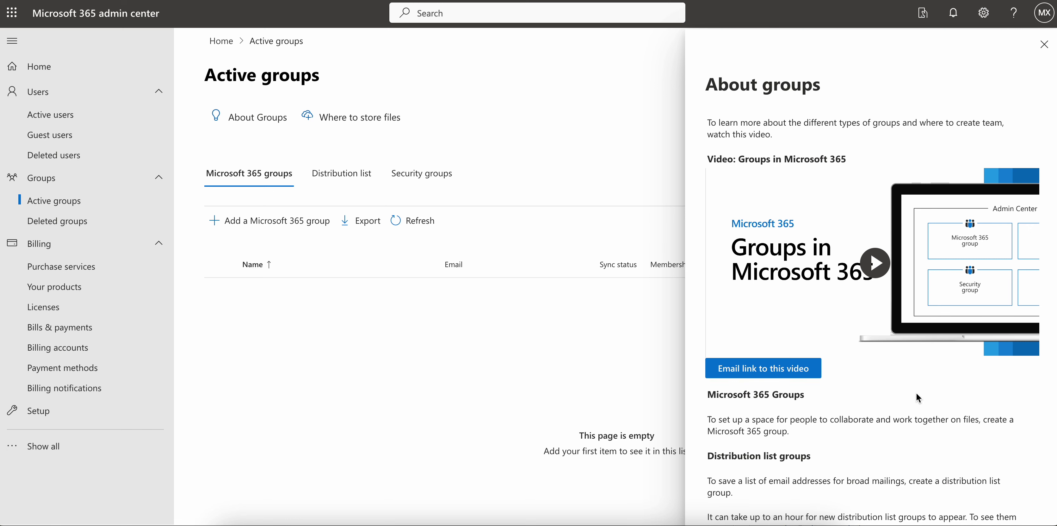
{"action": "scroll", "coordinate": [917, 398], "scroll_direction": "down", "scroll_amount": 5}
{"action": "scroll", "coordinate": [964, 173], "scroll_direction": "up", "scroll_amount": 5}
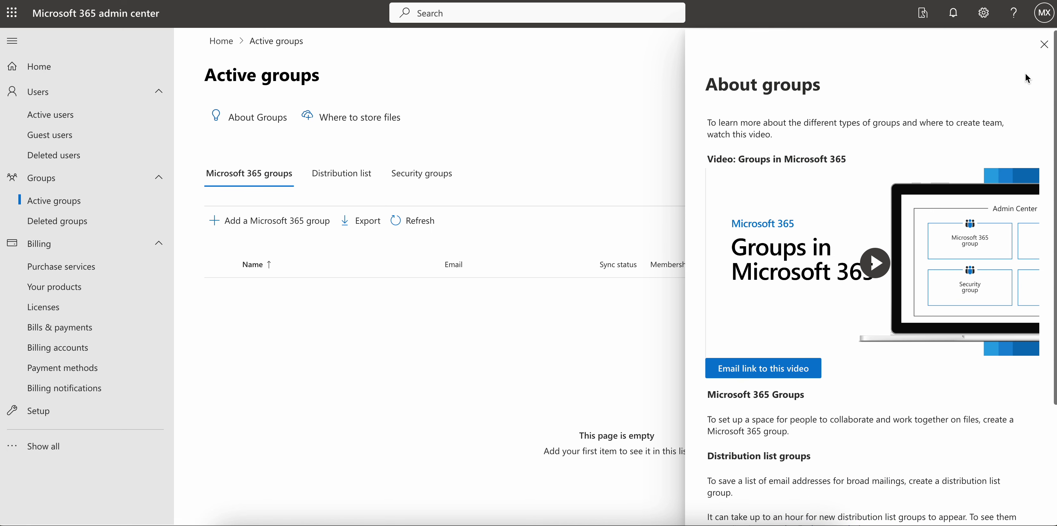
{"action": "left_click", "coordinate": [1039, 52]}
Start a new Microsoft 365 group and name it 'Microsoft 365 group'
{"action": "left_click", "coordinate": [301, 232]}
{"action": "left_click", "coordinate": [551, 234]}
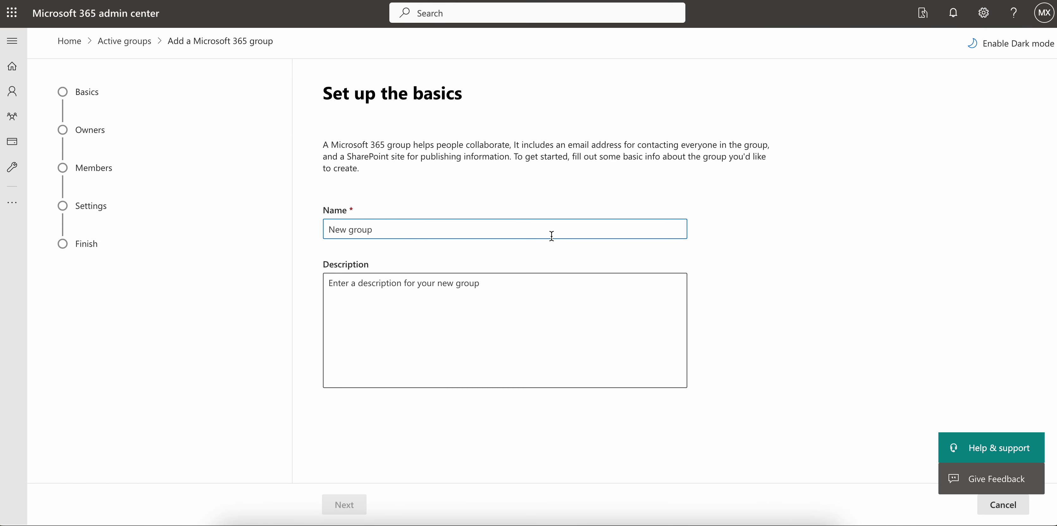
{"action": "type", "text": "DL"}
{"action": "left_click_drag", "start_coordinate": [359, 233], "coordinate": [326, 233]}
{"action": "left_click_drag", "start_coordinate": [413, 144], "coordinate": [334, 142]}
{"action": "key", "text": "ctrl+c"}
{"action": "left_click", "coordinate": [350, 228]}
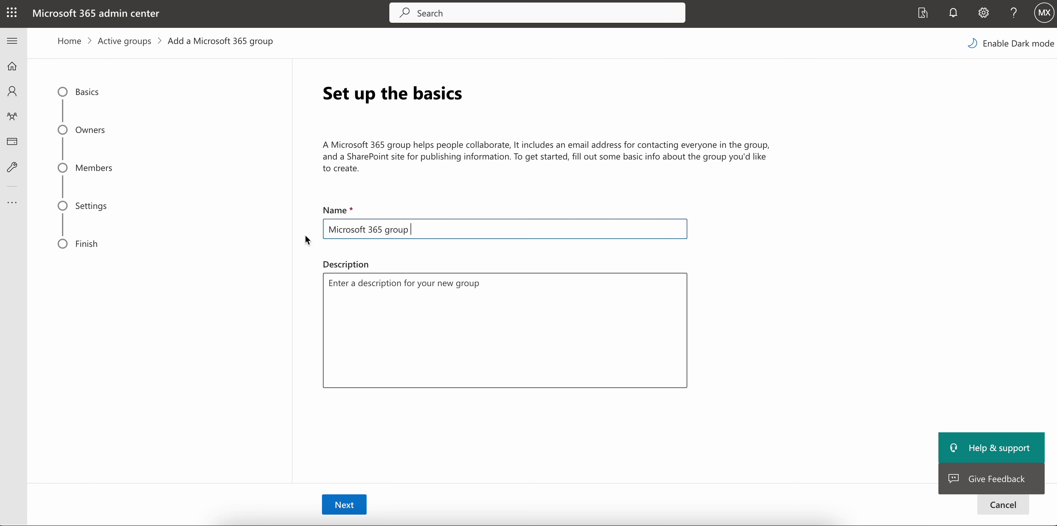
{"action": "left_click", "coordinate": [347, 503]}
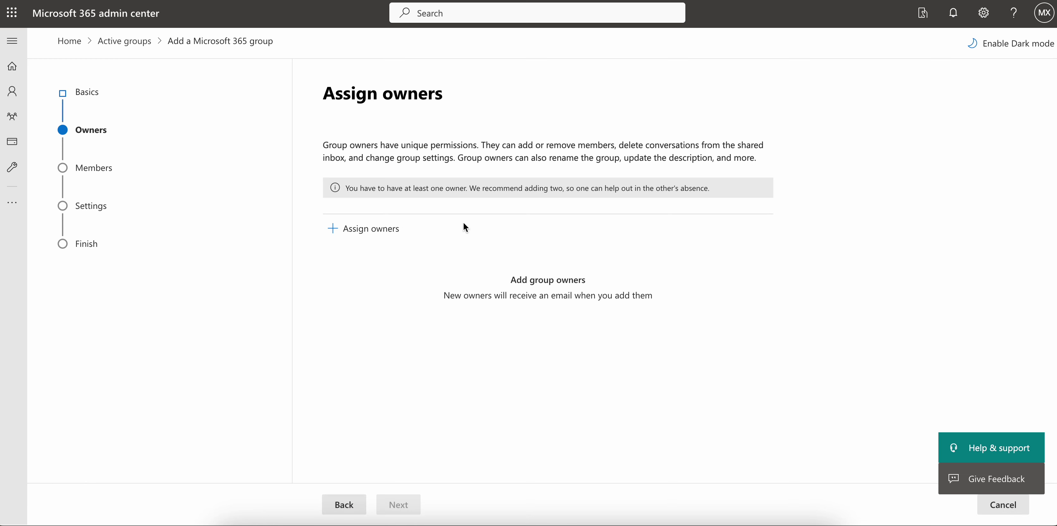
Assign the tenant's only user as the group's owner
{"action": "left_click", "coordinate": [393, 238]}
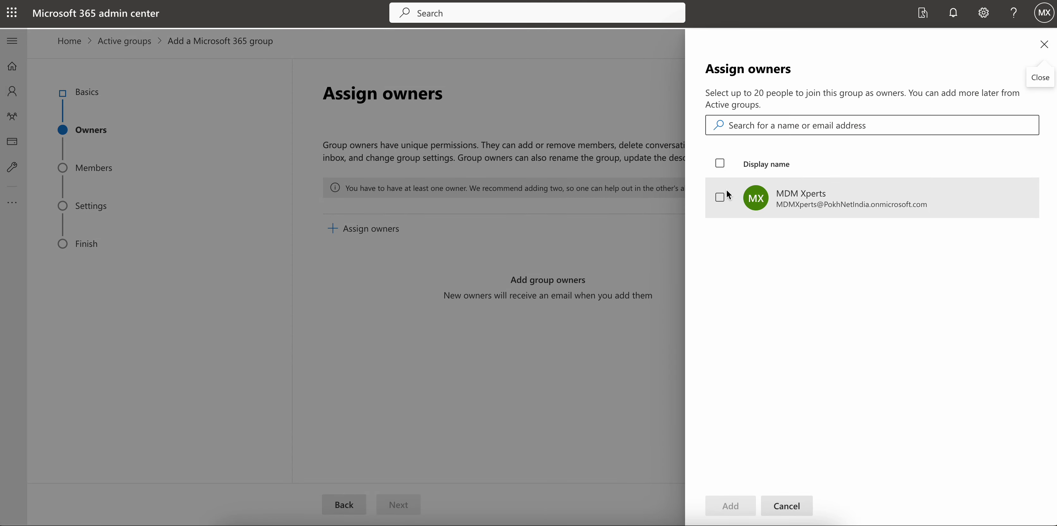
{"action": "left_click", "coordinate": [722, 199]}
{"action": "left_click", "coordinate": [731, 505]}
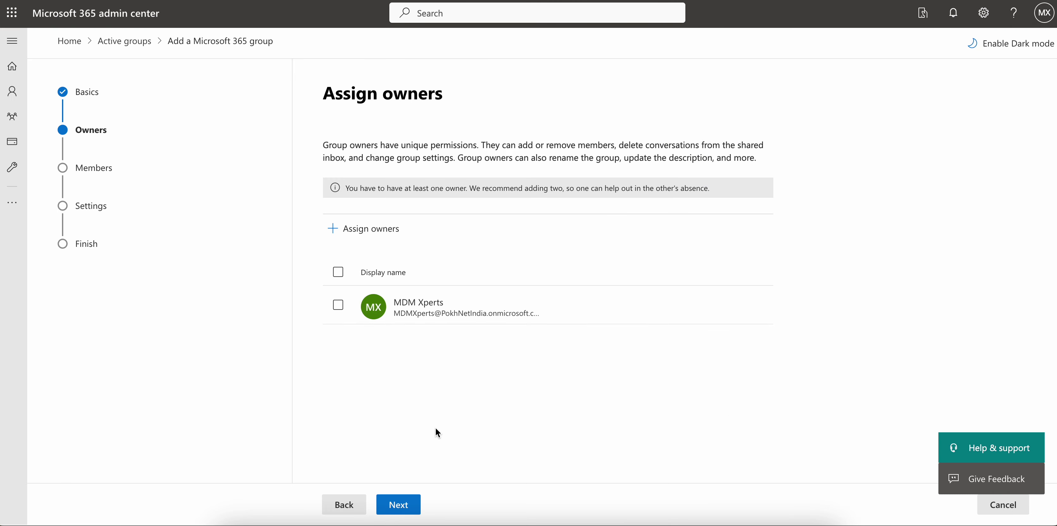
{"action": "left_click", "coordinate": [408, 499]}
Add the existing user as a member of the group
{"action": "left_click", "coordinate": [396, 204]}
{"action": "left_click", "coordinate": [720, 197]}
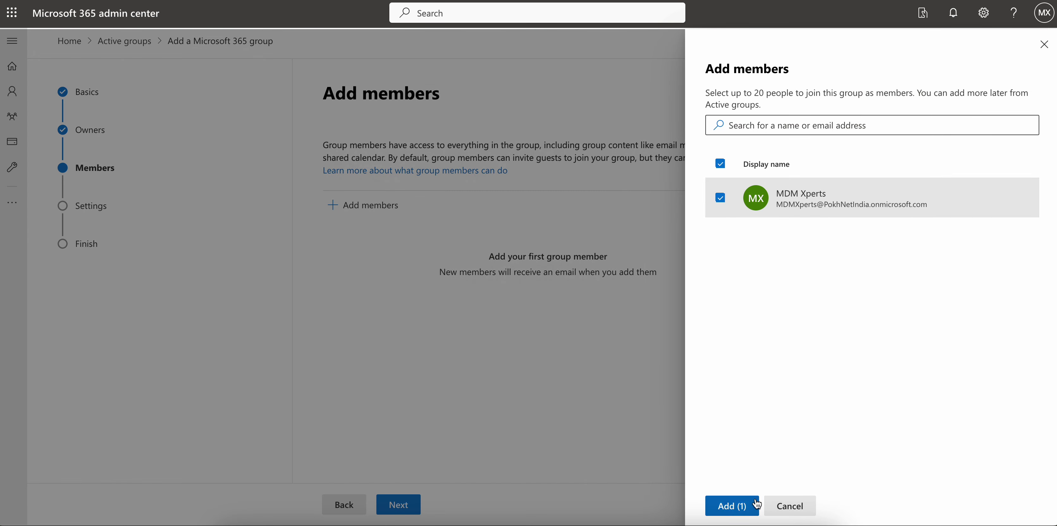
{"action": "left_click", "coordinate": [730, 505]}
{"action": "left_click", "coordinate": [406, 503]}
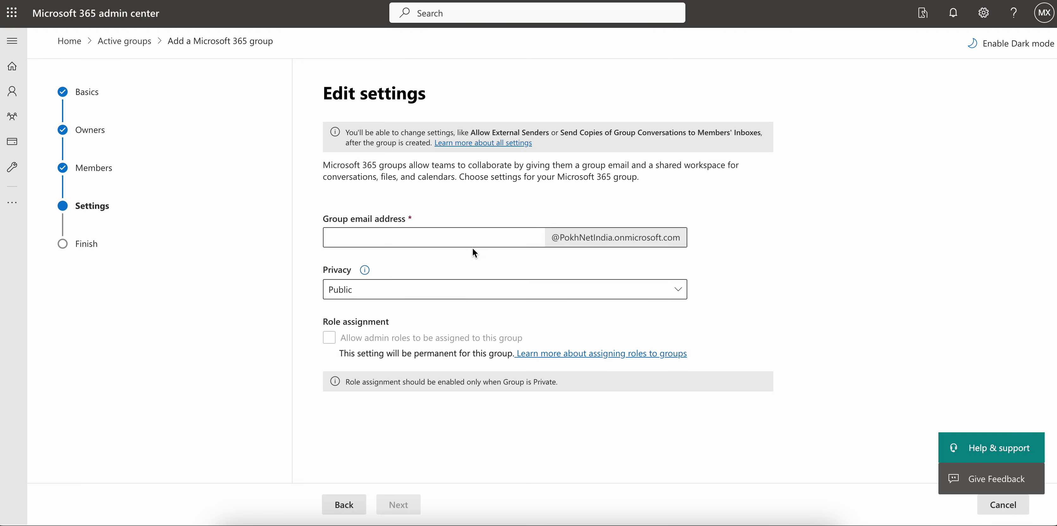
Set the group email alias to 'Microsoftgroup' with no space, and choose Private privacy
{"action": "left_click", "coordinate": [439, 237]}
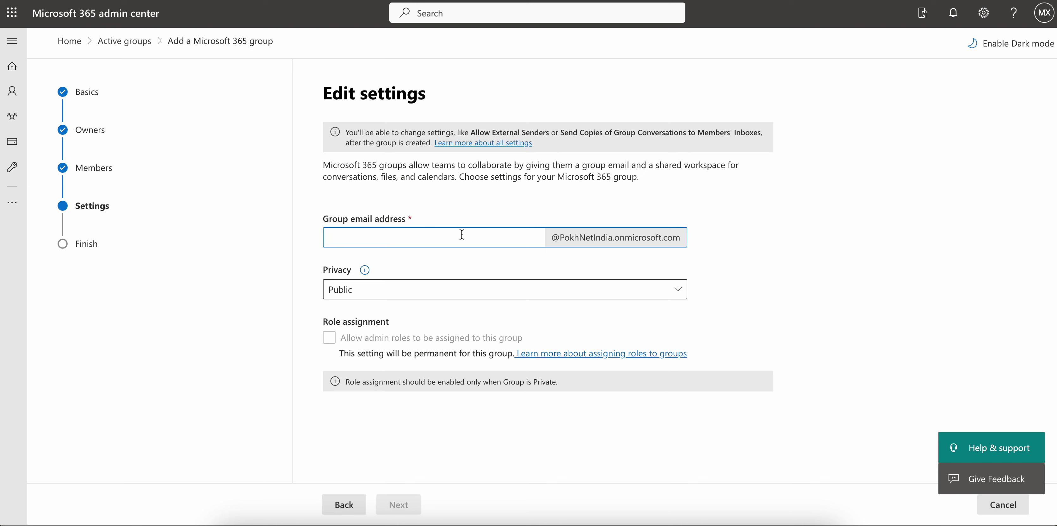
{"action": "key", "text": "ctrl+v"}
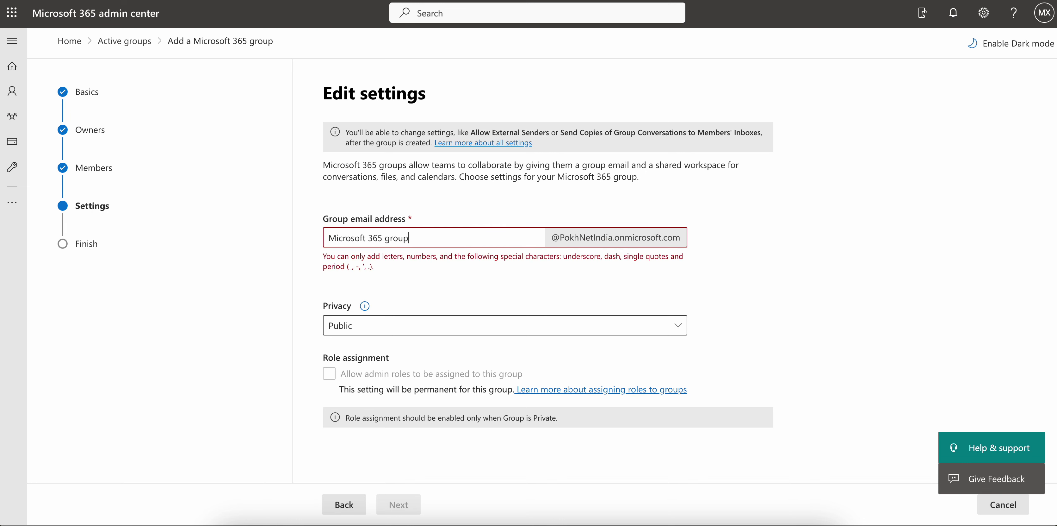
{"action": "left_click", "coordinate": [388, 238]}
{"action": "key", "text": "BackSpace"}
{"action": "key", "text": "BackSpace"}
{"action": "key", "text": "BackSpace"}
{"action": "key", "text": "BackSpace"}
{"action": "key", "text": "BackSpace"}
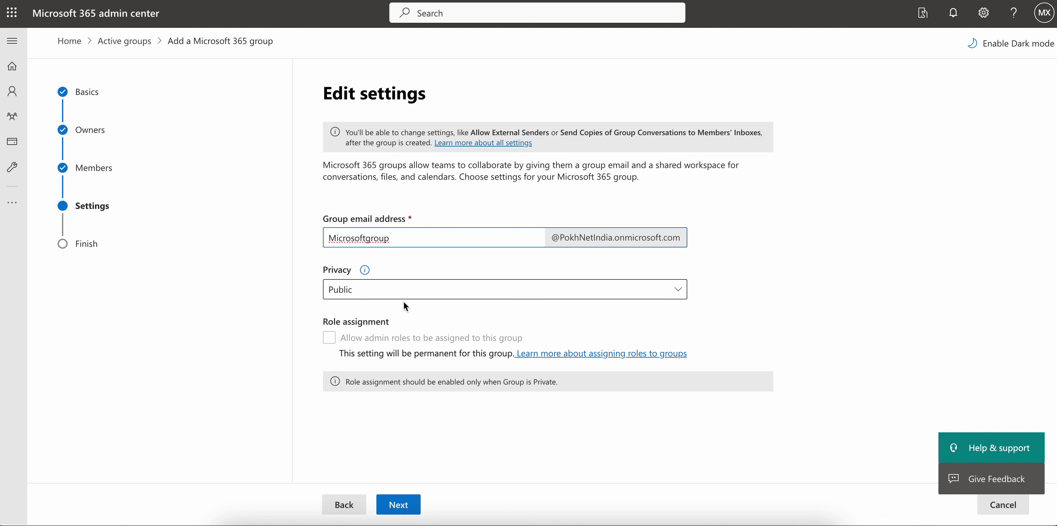
{"action": "left_click", "coordinate": [404, 294]}
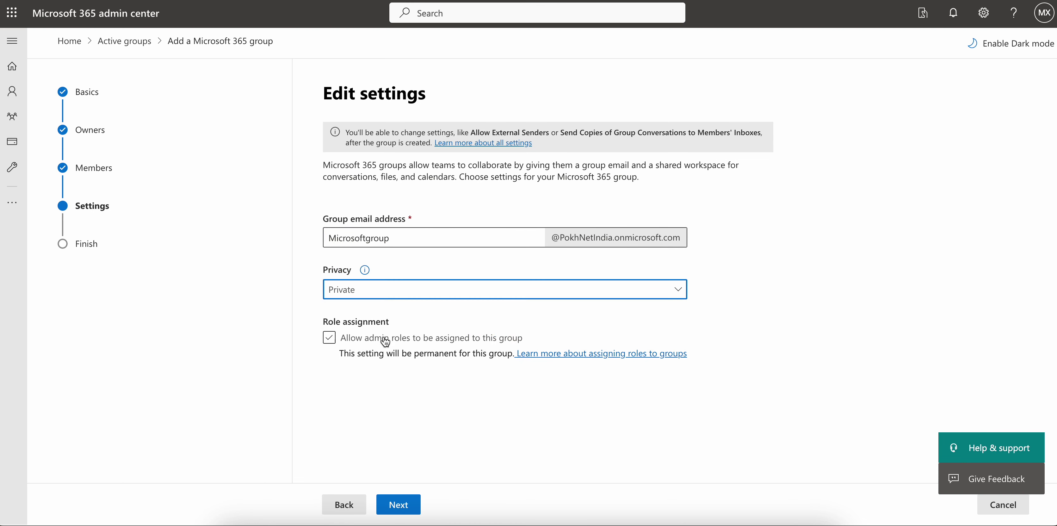
{"action": "left_click", "coordinate": [386, 334]}
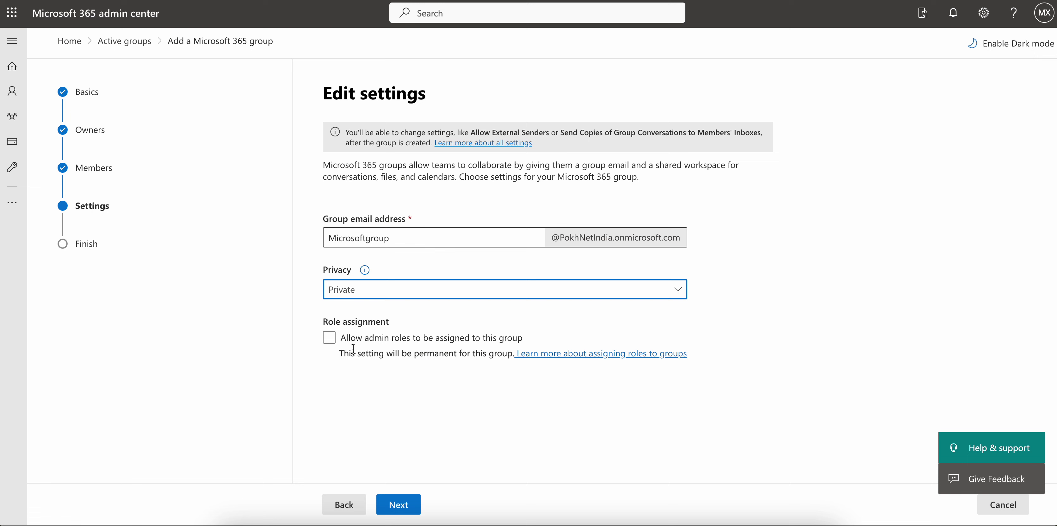
{"action": "left_click", "coordinate": [378, 292]}
Toggle privacy between Public and Private, settle on Private, and view the privacy explanation
{"action": "left_click", "coordinate": [368, 310]}
{"action": "mouse_move", "coordinate": [371, 272]}
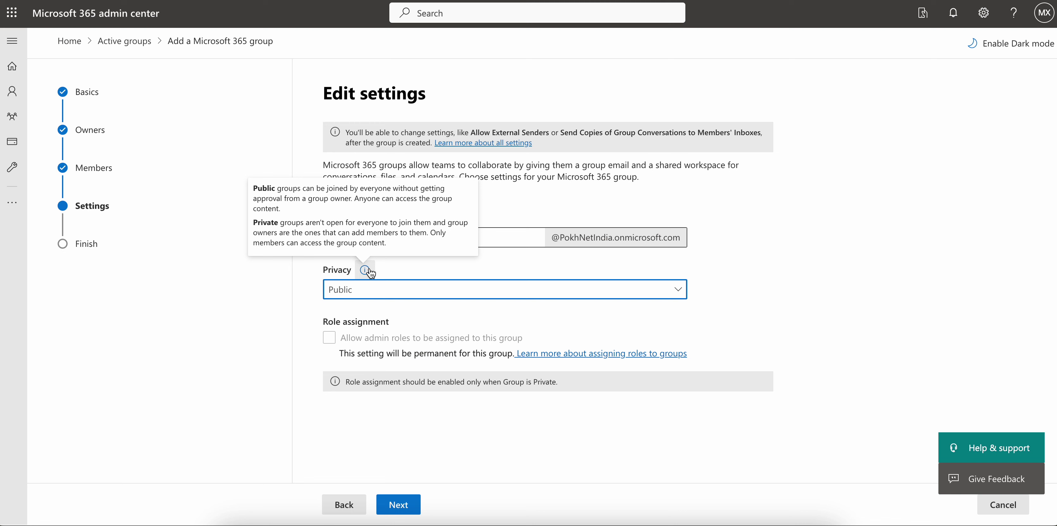
{"action": "left_click", "coordinate": [370, 288]}
{"action": "left_click", "coordinate": [359, 327]}
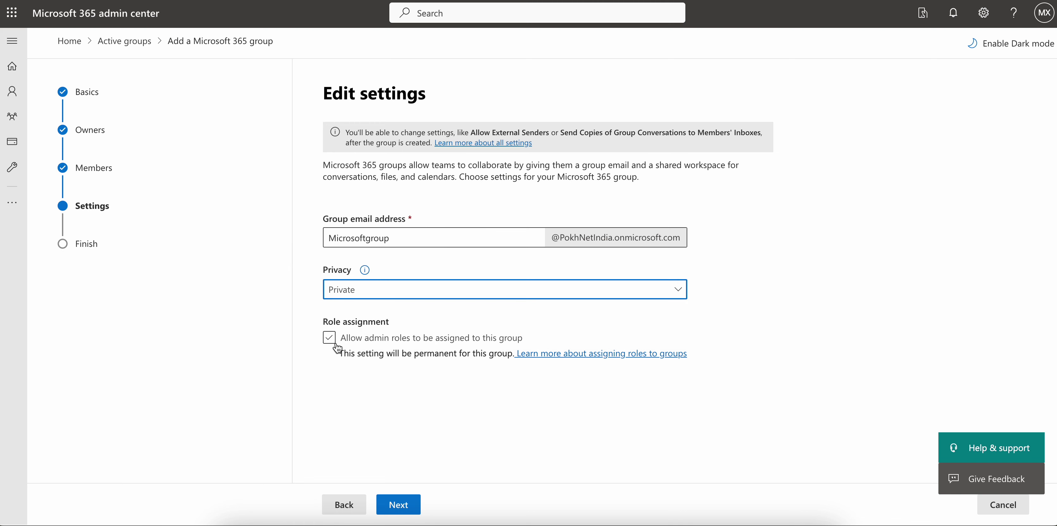
{"action": "left_click", "coordinate": [359, 296]}
{"action": "left_click", "coordinate": [361, 298]}
{"action": "left_click", "coordinate": [364, 269]}
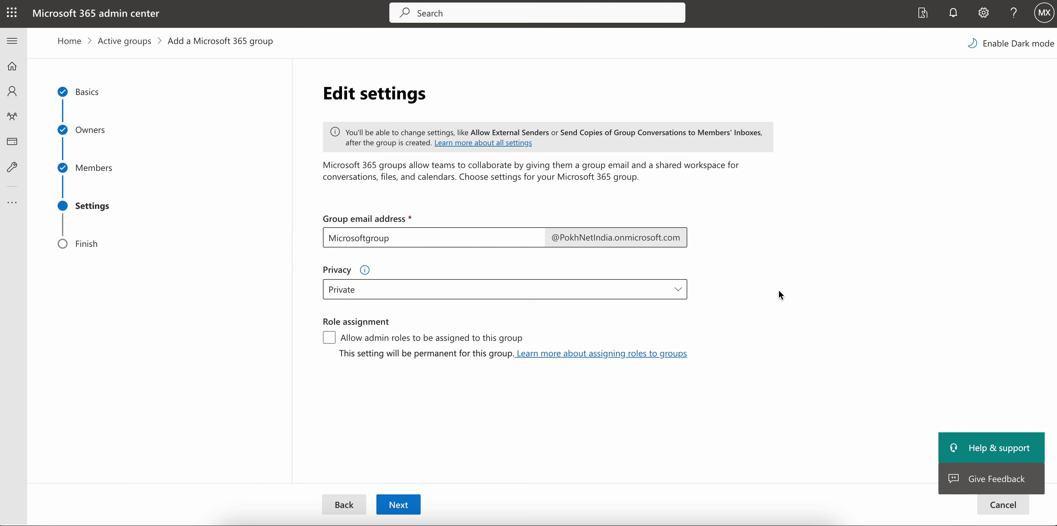
Allow admin roles to be assigned to the group and submit it for creation
{"action": "left_click", "coordinate": [330, 342]}
{"action": "left_click", "coordinate": [416, 503]}
{"action": "scroll", "coordinate": [443, 369], "scroll_direction": "down", "scroll_amount": 1}
{"action": "left_click", "coordinate": [447, 495]}
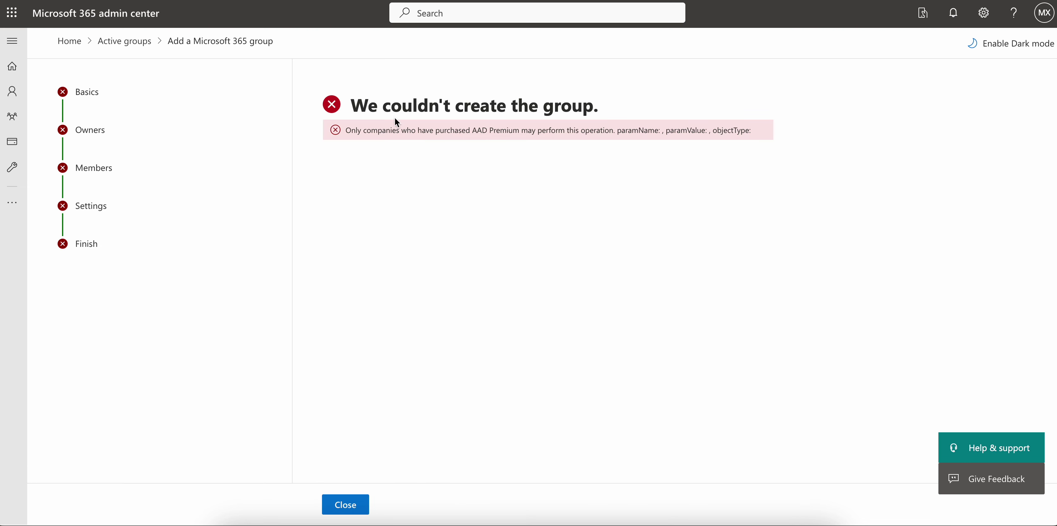
Read the 'We couldn't create the group' error, then close the wizard back to Active groups
{"action": "left_click_drag", "start_coordinate": [419, 106], "coordinate": [594, 107]}
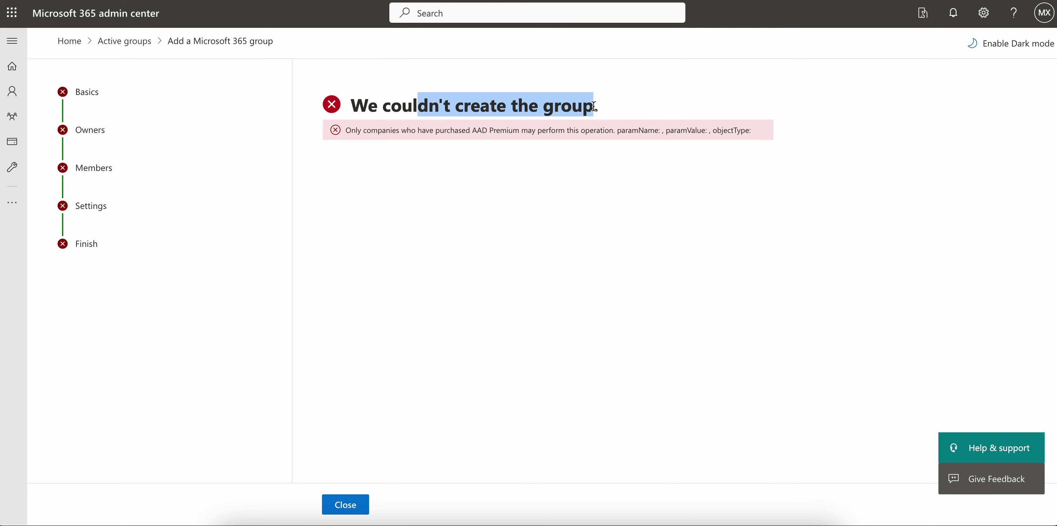
{"action": "left_click", "coordinate": [569, 263]}
{"action": "left_click_drag", "start_coordinate": [374, 131], "coordinate": [562, 131]}
{"action": "left_click", "coordinate": [548, 201]}
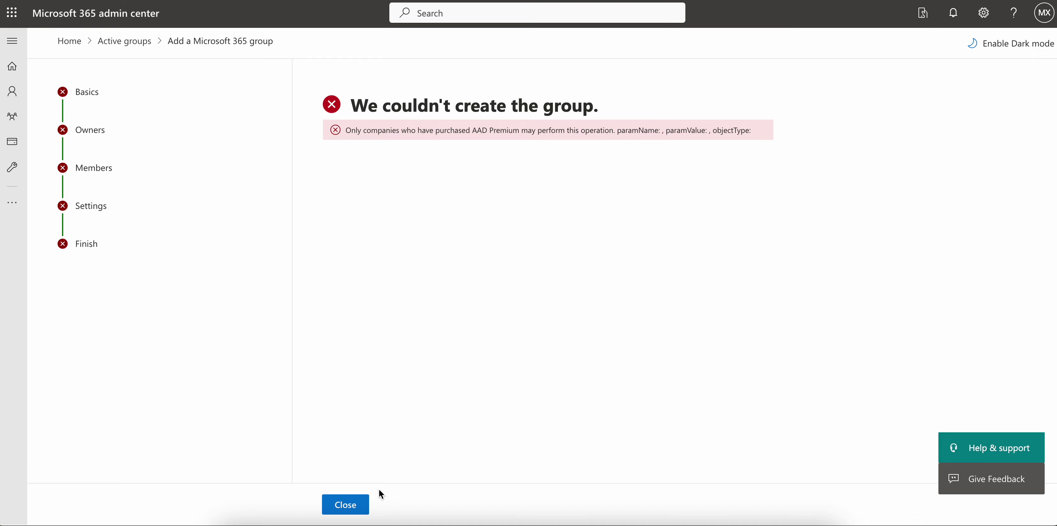
{"action": "left_click", "coordinate": [352, 504]}
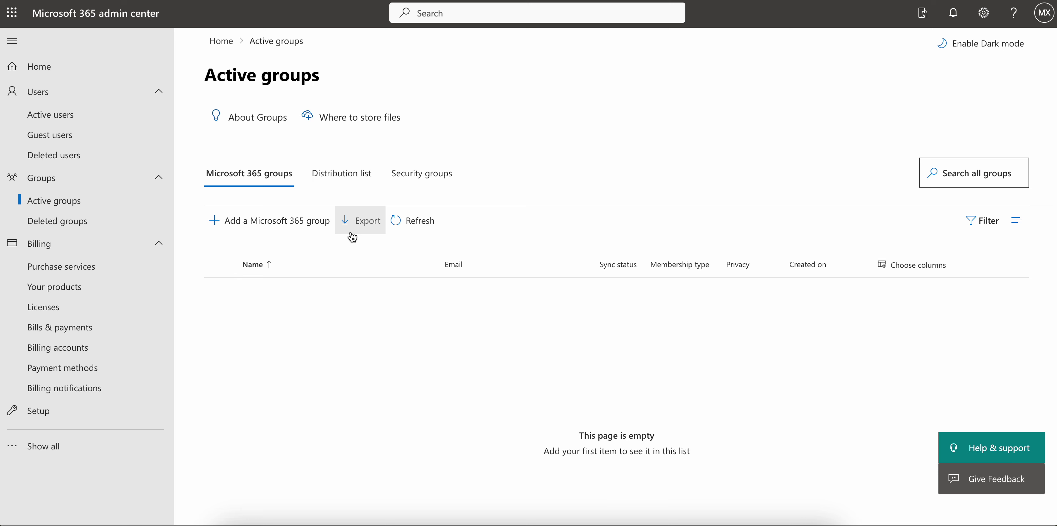
View the Distribution list and Security groups tabs and Deleted groups' 30-day note, then Billing > Purchase services
{"action": "left_click", "coordinate": [343, 171]}
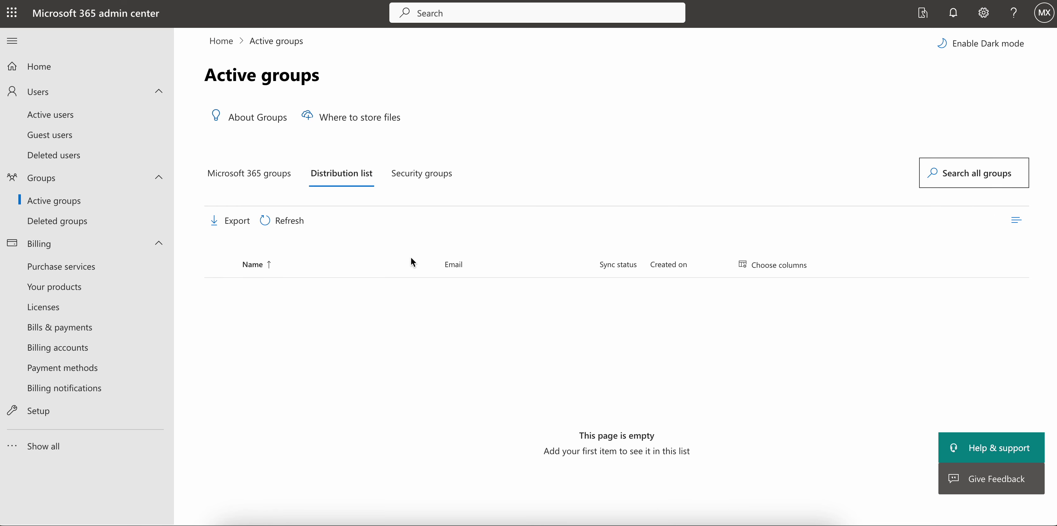
{"action": "left_click", "coordinate": [406, 184]}
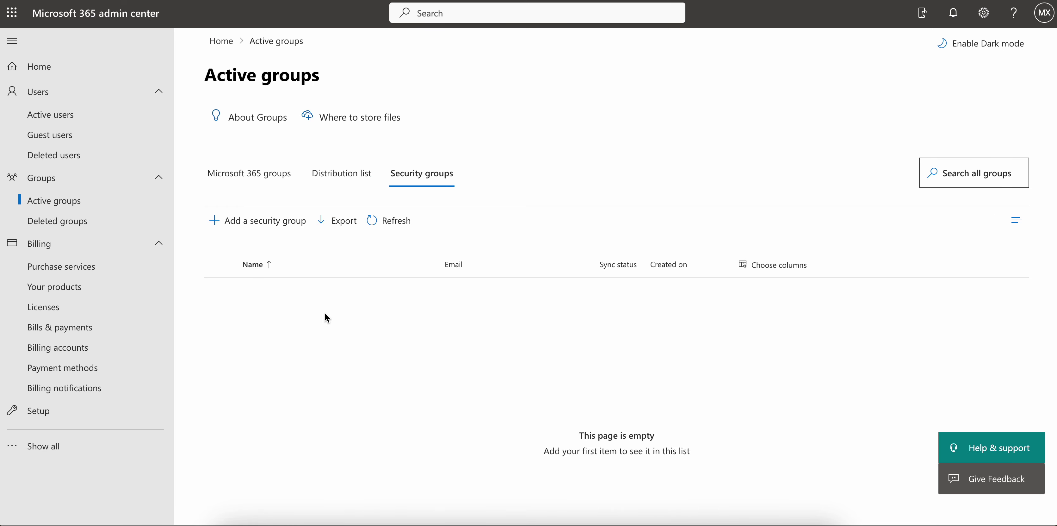
{"action": "left_click", "coordinate": [97, 223]}
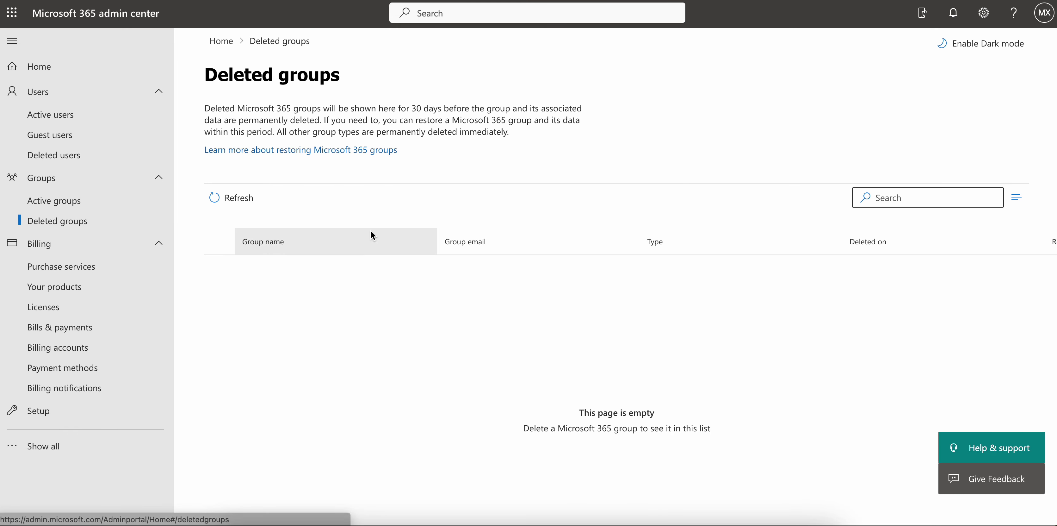
{"action": "left_click_drag", "start_coordinate": [365, 107], "coordinate": [473, 108]}
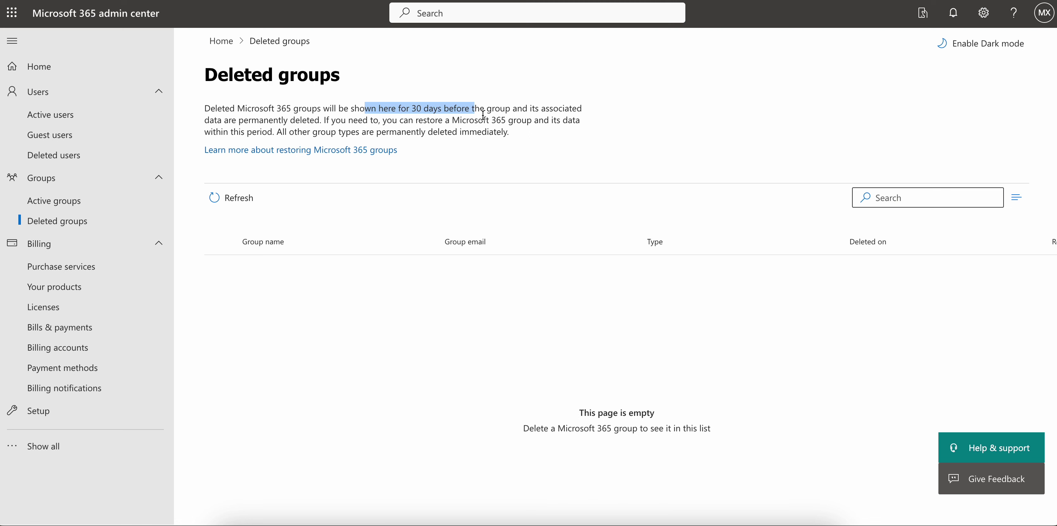
{"action": "left_click", "coordinate": [505, 130]}
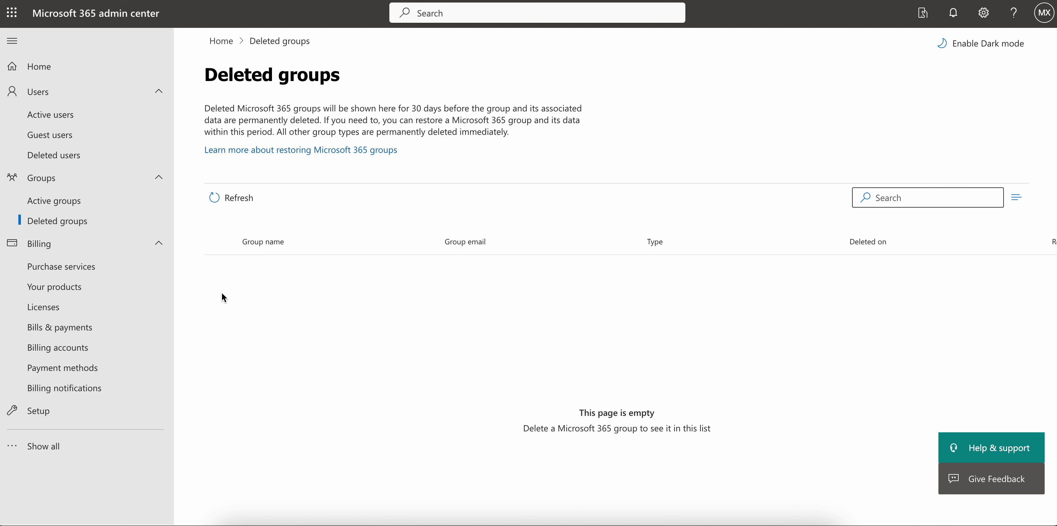
{"action": "left_click", "coordinate": [123, 267]}
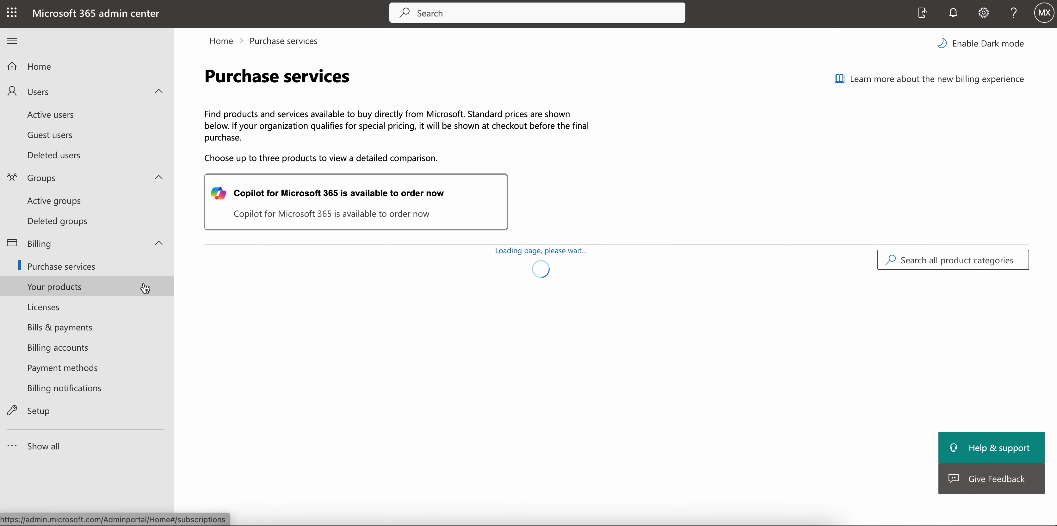
Look through Your products and its Benefits tab, then Licenses' Requests and Auto-claim policy tabs, ending on Bills & payments
{"action": "left_click", "coordinate": [105, 287]}
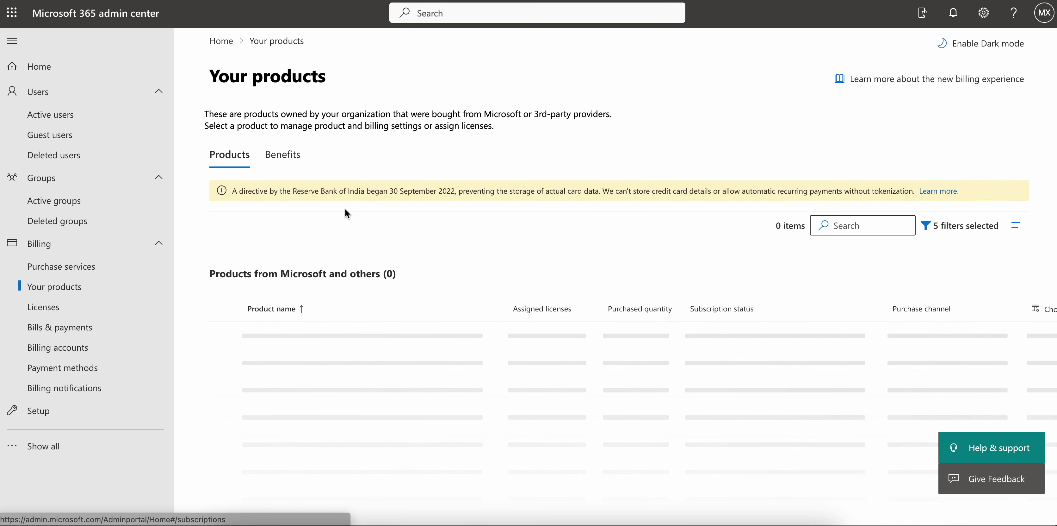
{"action": "left_click", "coordinate": [283, 155]}
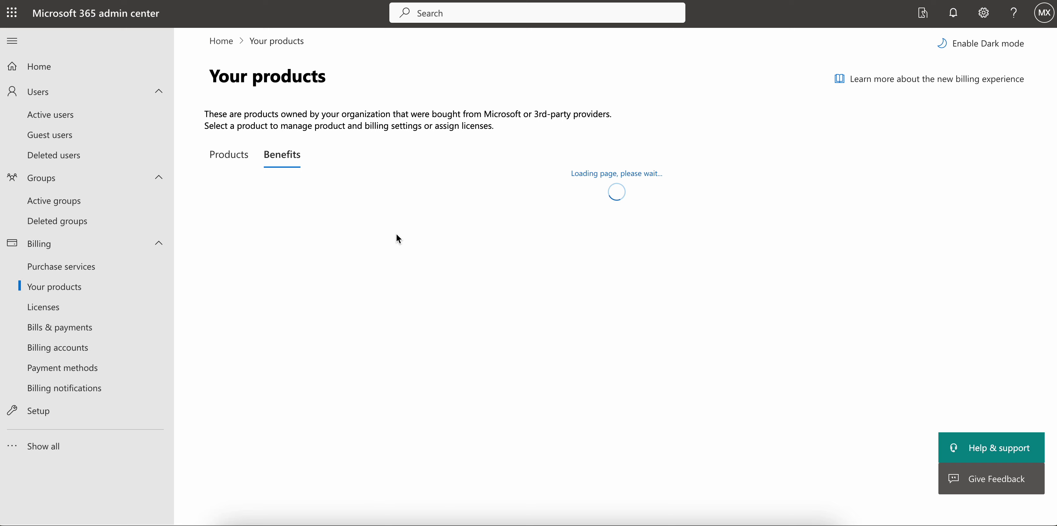
{"action": "left_click", "coordinate": [94, 316]}
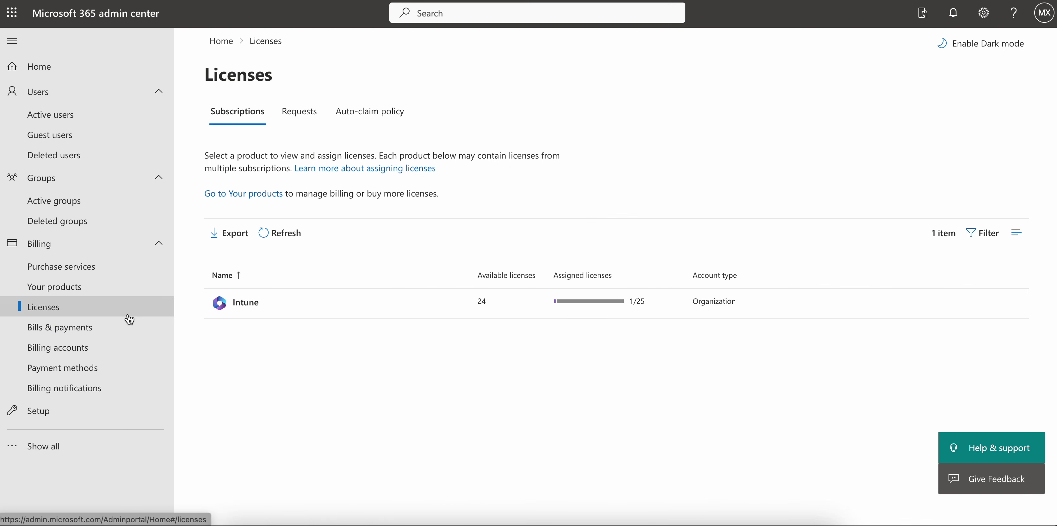
{"action": "left_click", "coordinate": [302, 112]}
{"action": "left_click", "coordinate": [369, 111]}
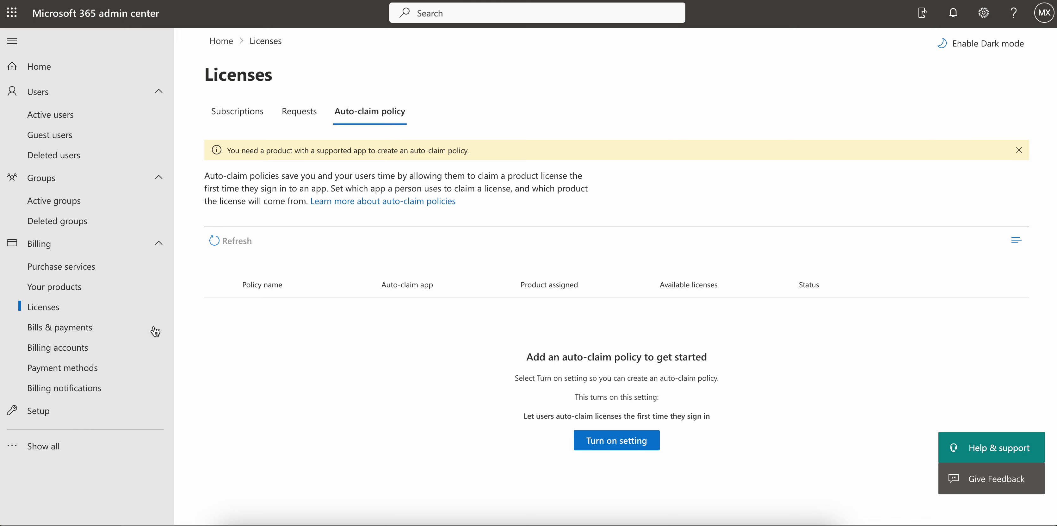
{"action": "left_click", "coordinate": [90, 334]}
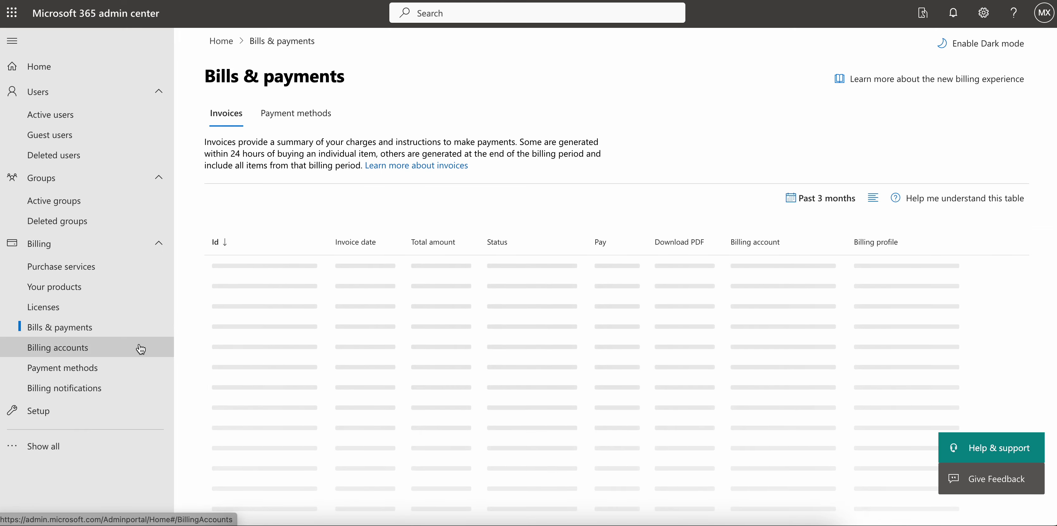
Look through the Billing accounts, Payment methods and Billing notifications pages, then return to Active users
{"action": "left_click", "coordinate": [110, 349]}
{"action": "left_click", "coordinate": [116, 369]}
{"action": "left_click", "coordinate": [113, 393]}
{"action": "left_click", "coordinate": [106, 115]}
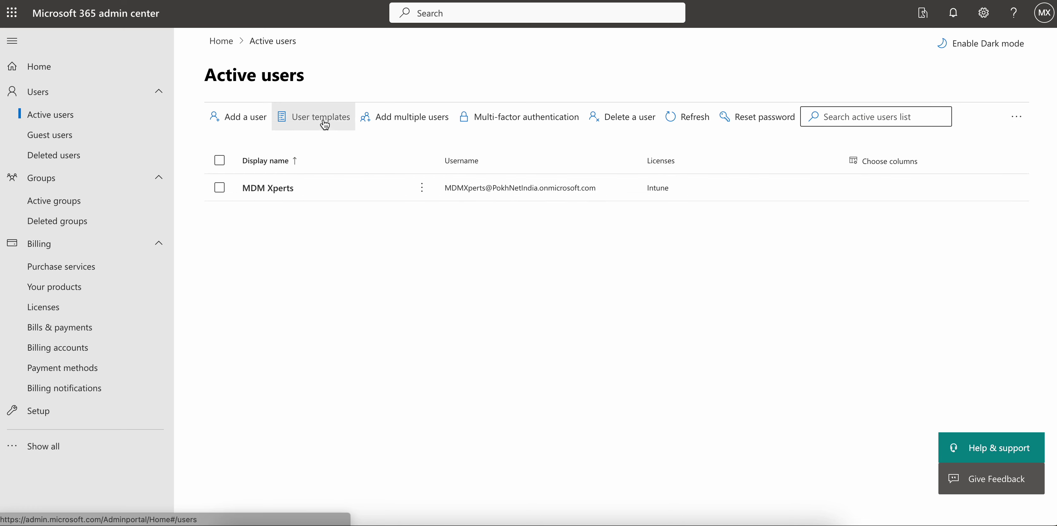
{"action": "left_click", "coordinate": [324, 124]}
{"action": "left_click", "coordinate": [530, 199]}
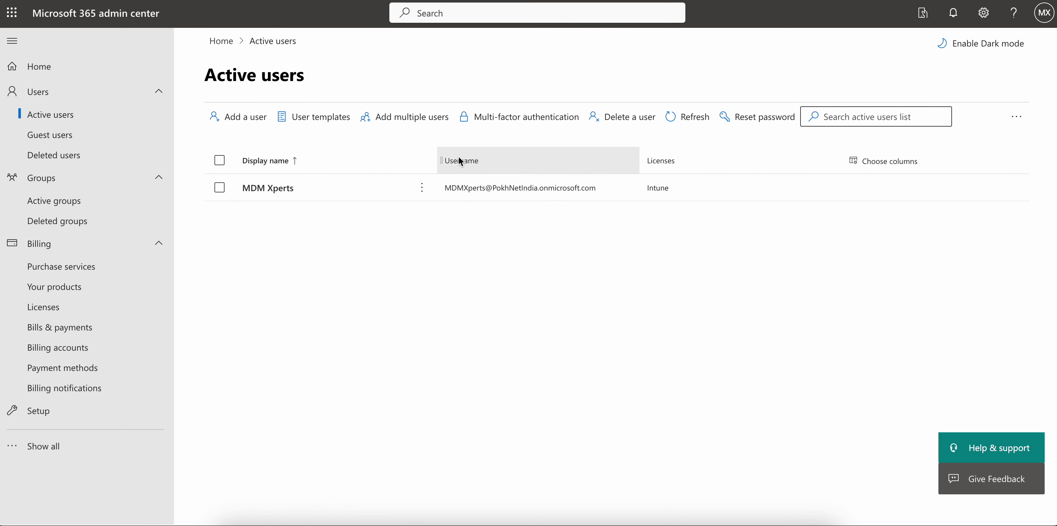
{"action": "left_click", "coordinate": [326, 123]}
{"action": "left_click", "coordinate": [325, 120]}
{"action": "left_click", "coordinate": [326, 121]}
{"action": "left_click", "coordinate": [325, 141]}
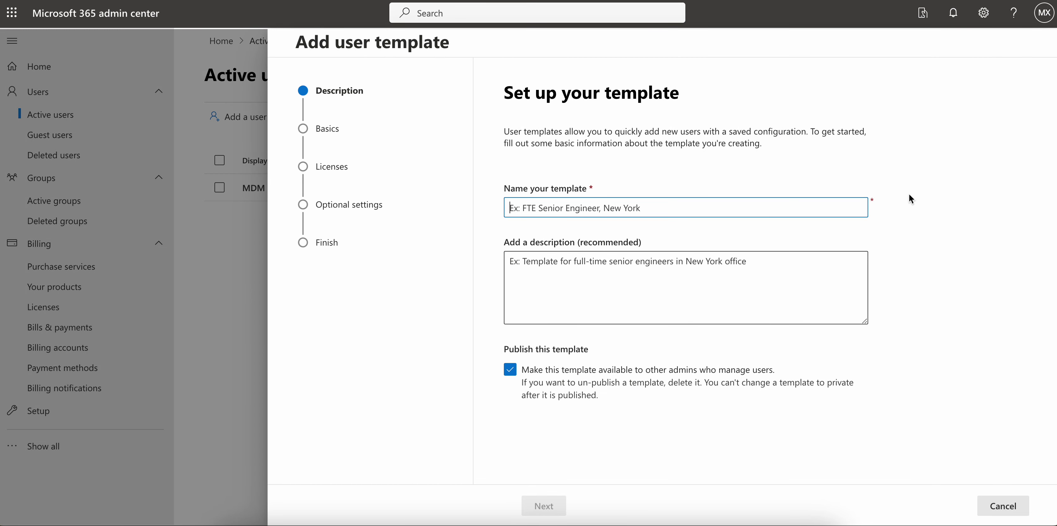
{"action": "left_click", "coordinate": [988, 503]}
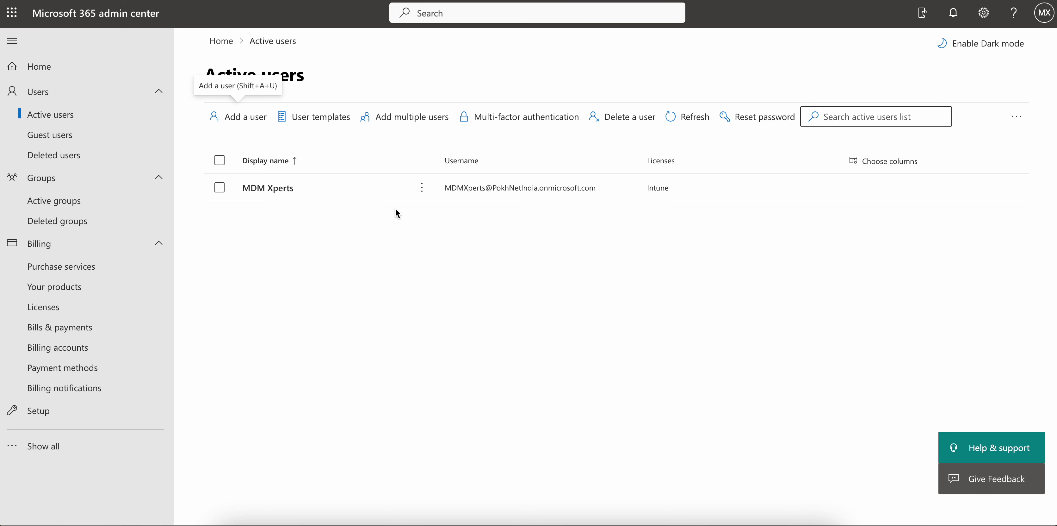
{"action": "left_click", "coordinate": [319, 123]}
{"action": "left_click", "coordinate": [423, 287]}
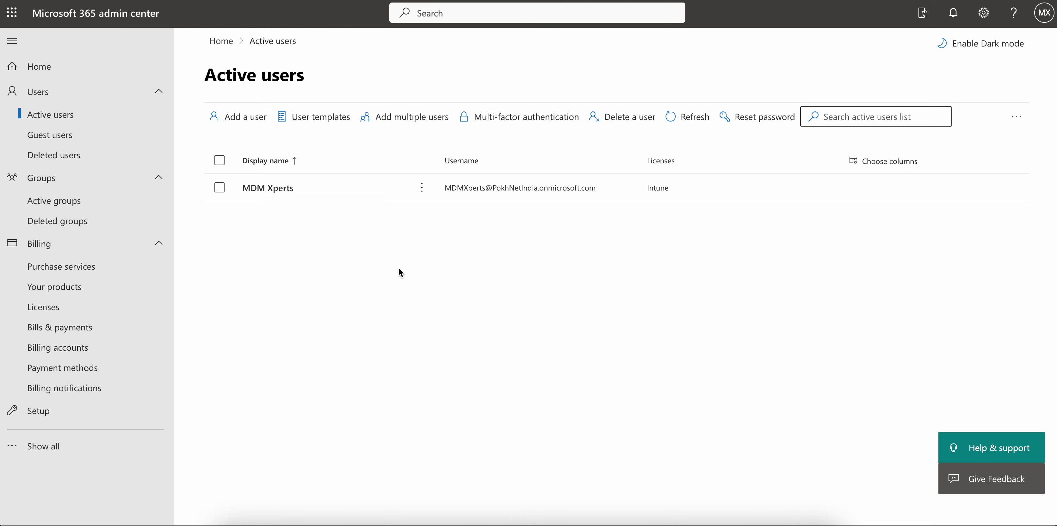
Go back to Groups > Active groups, where the Microsoft 365 groups list is still empty
{"action": "left_click", "coordinate": [123, 201]}
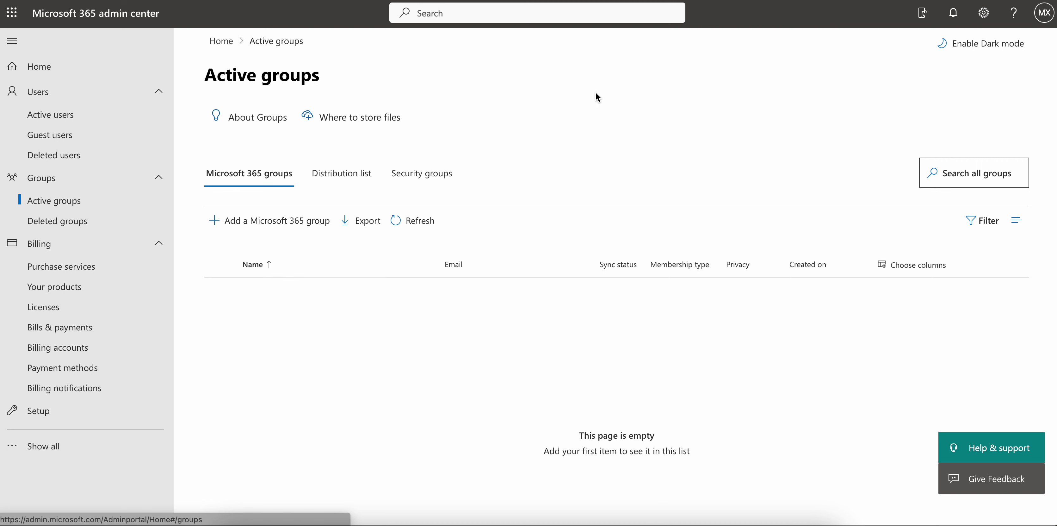